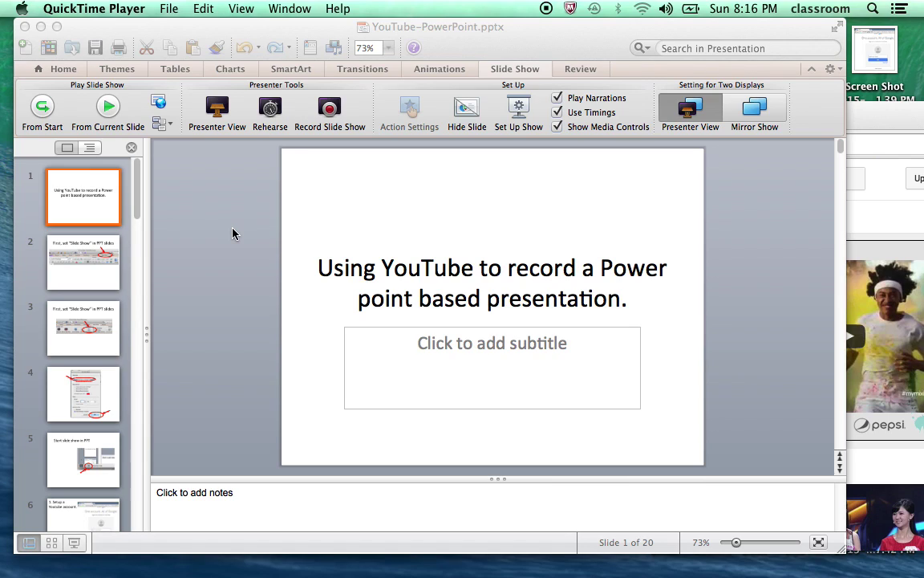
Make the PowerPoint window with the 20-slide YouTube-PowerPoint deck active instead of QuickTime.
left_click(77, 215)
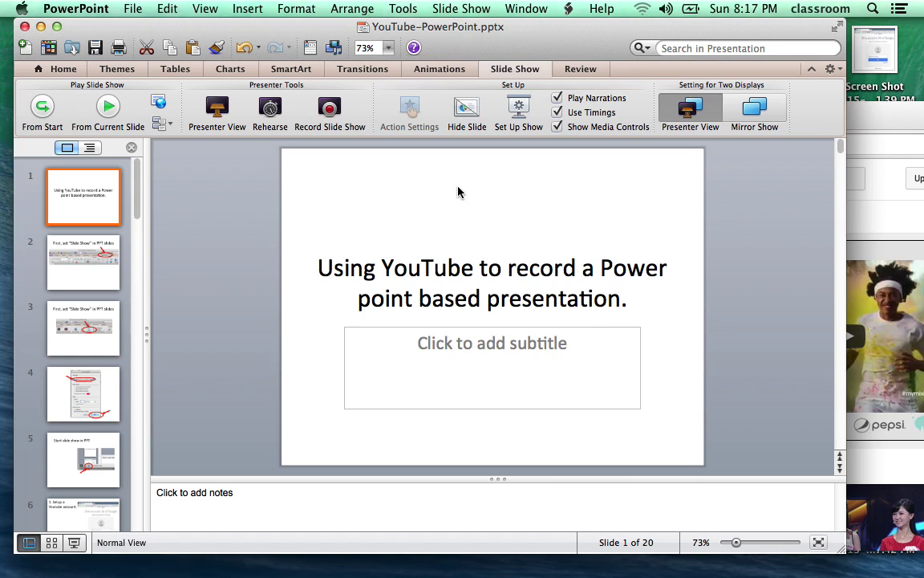
Collapse and restore the Slide Show ribbon, then bring up slide 3 about setting up the show.
left_click(515, 69)
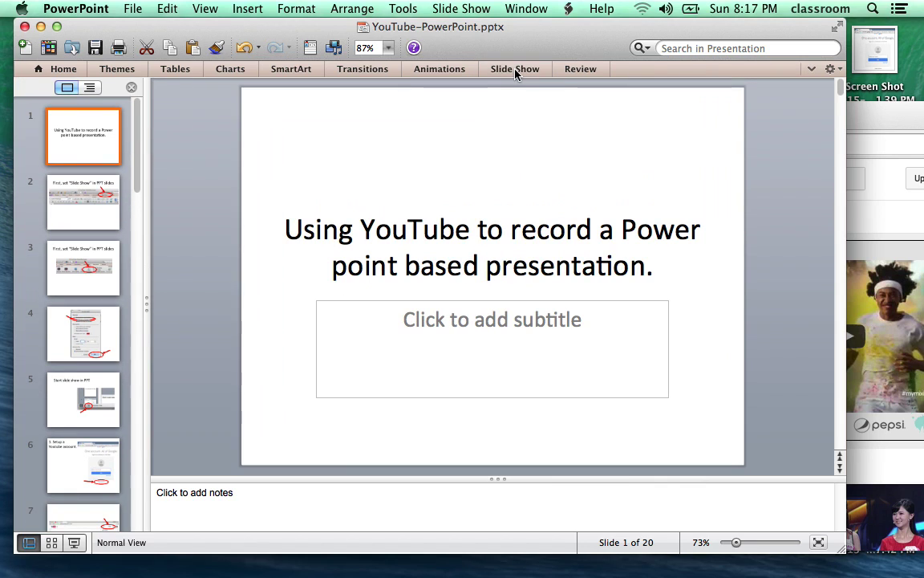
left_click(515, 70)
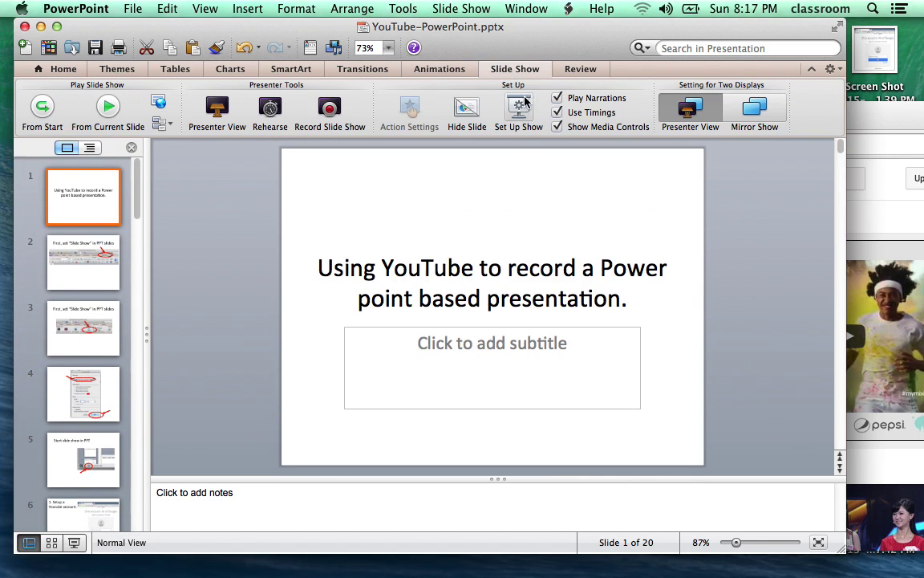
left_click(93, 269)
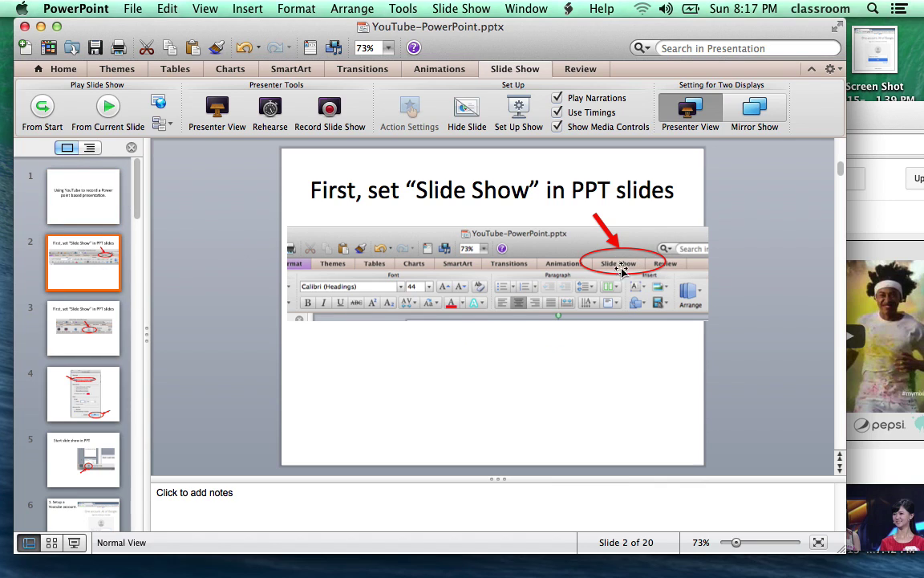
left_click(84, 328)
In Set Up Show, change the show type to 'Browsed by an individual (window)'.
left_click(519, 109)
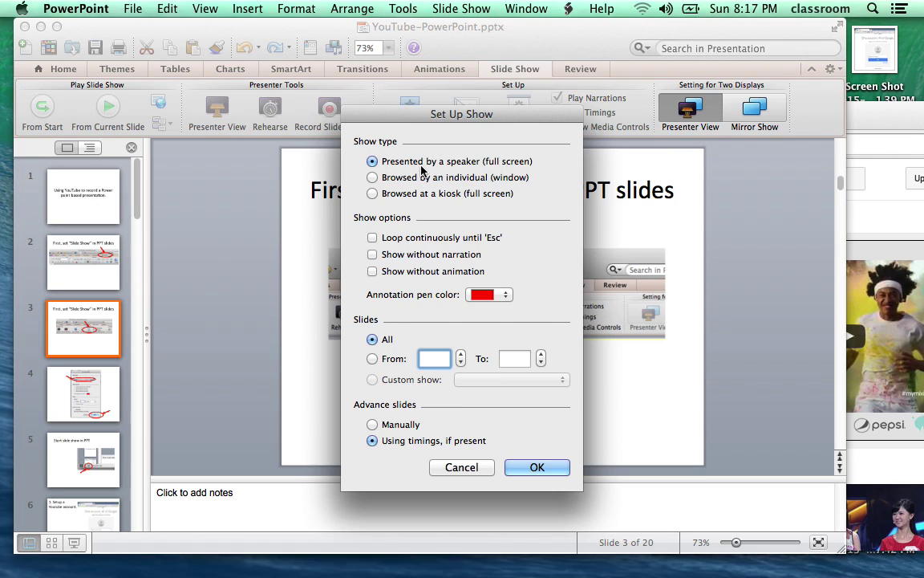
left_click(373, 178)
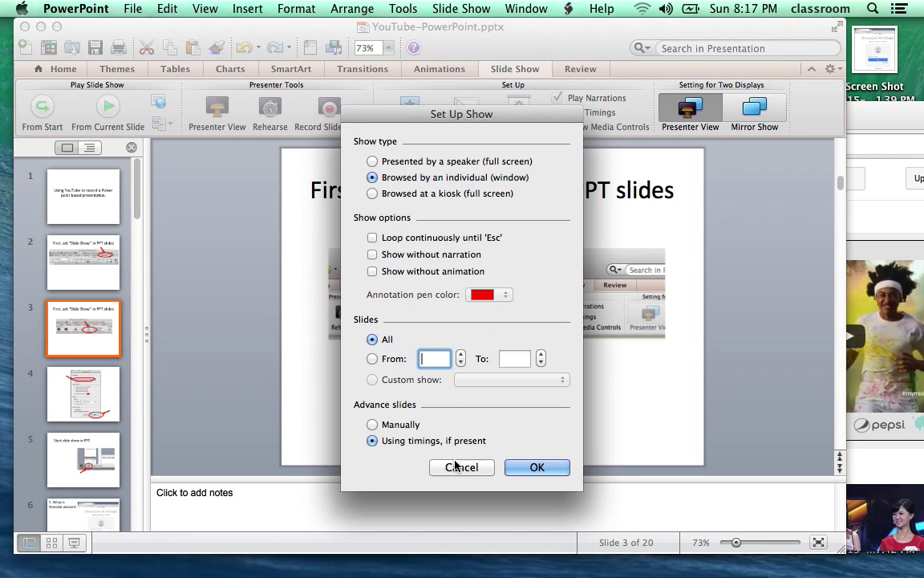
left_click(540, 465)
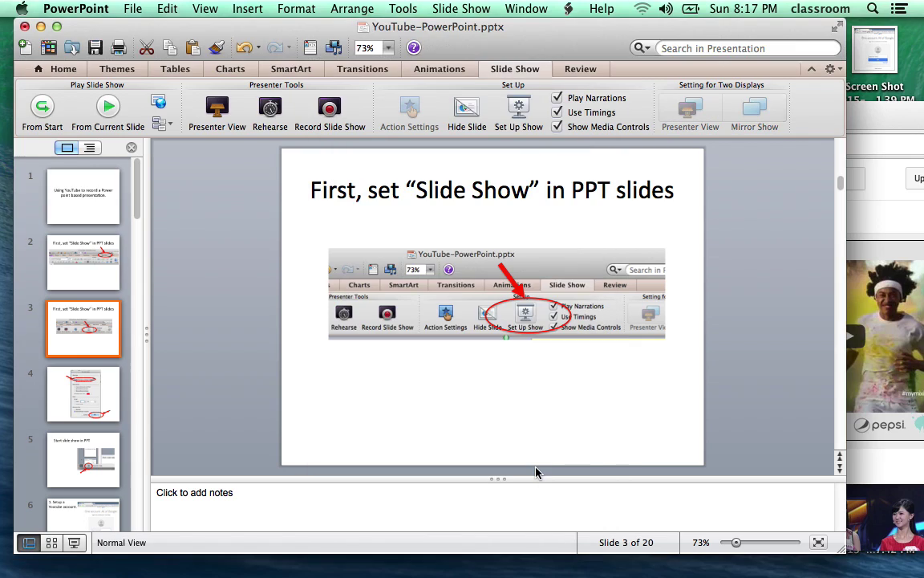
Start a windowed slide show from slide 5, 'Start slide show in PPT'.
left_click(85, 401)
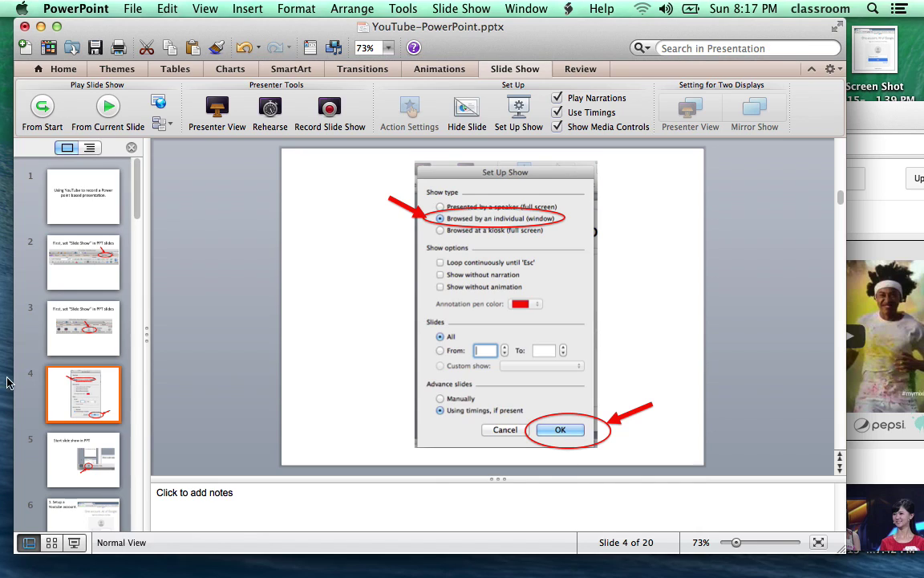
left_click(87, 463)
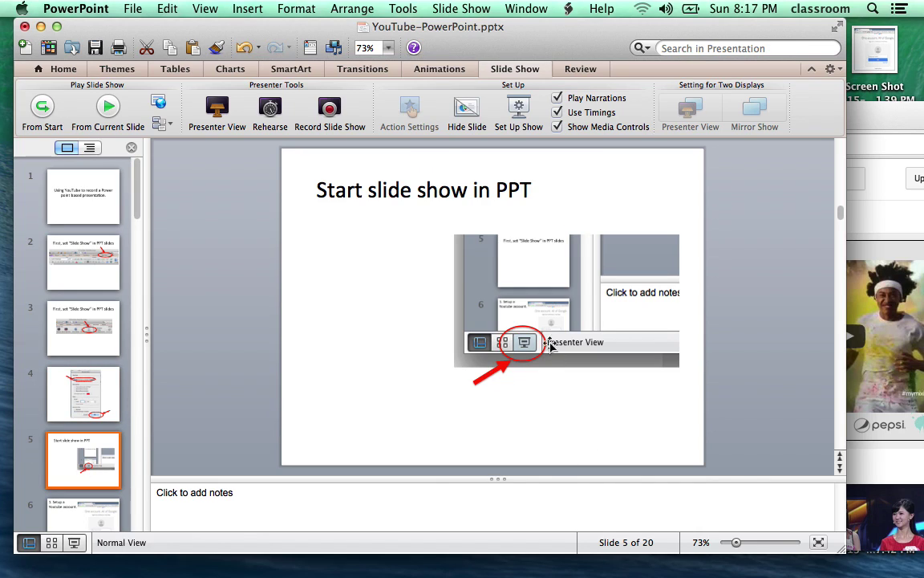
left_click(75, 543)
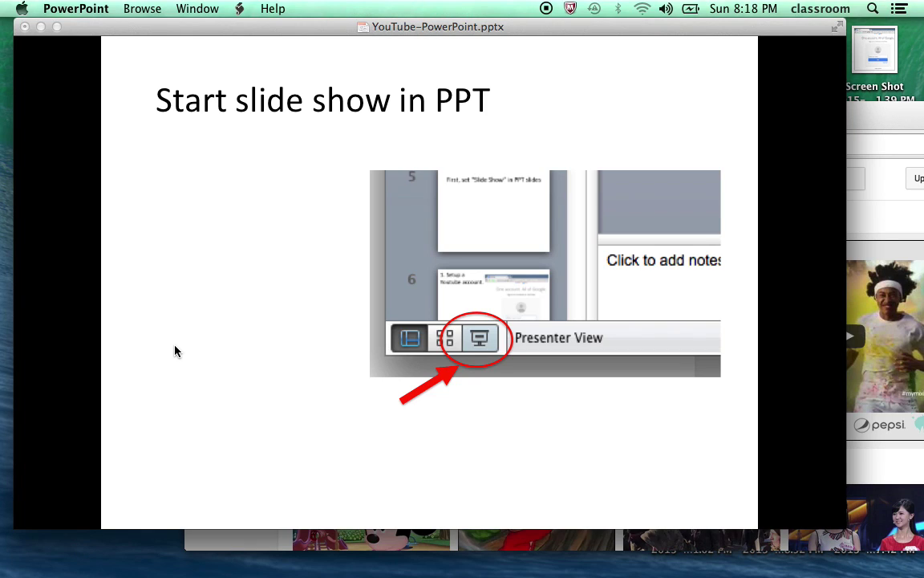
Switch to Chrome and reposition and shrink its YouTube window beside the slide show.
key("super+Tab")
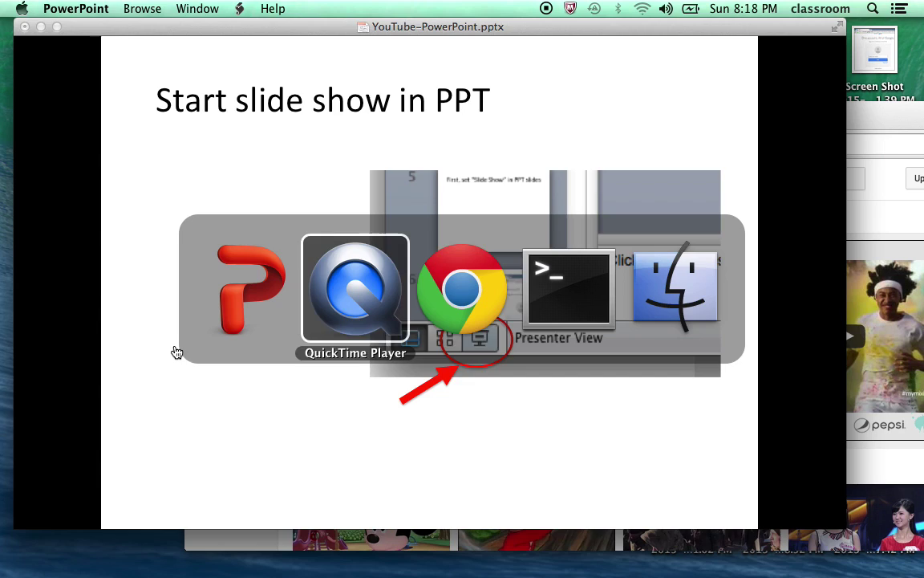
key("super+Tab")
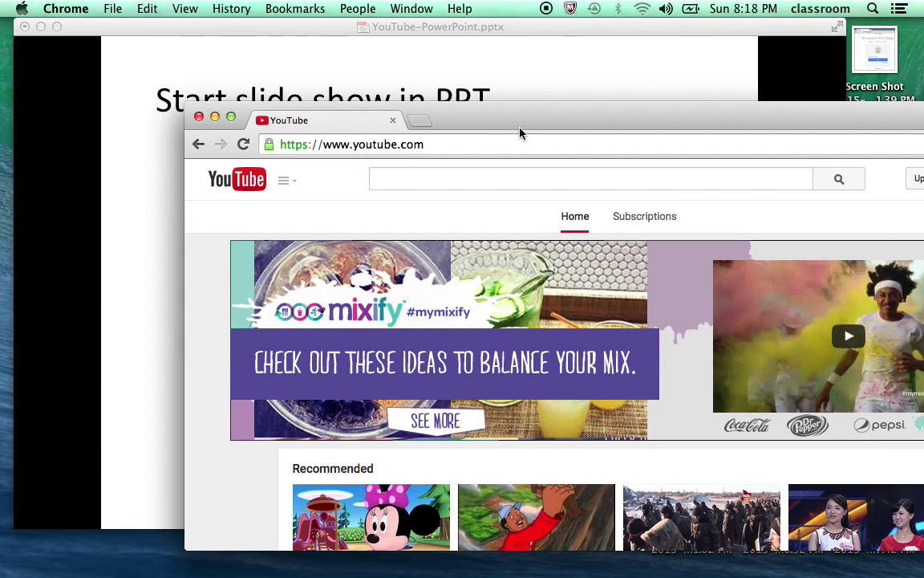
left_click_drag(520, 132, 423, 64)
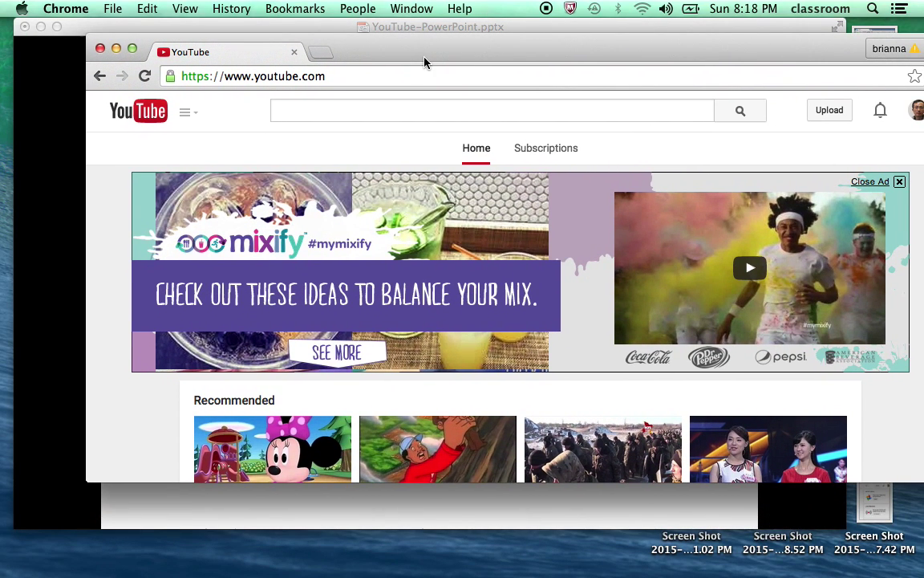
mouse_move(417, 58)
left_mouse_down()
mouse_move(390, 83)
mouse_move(371, 62)
left_mouse_up()
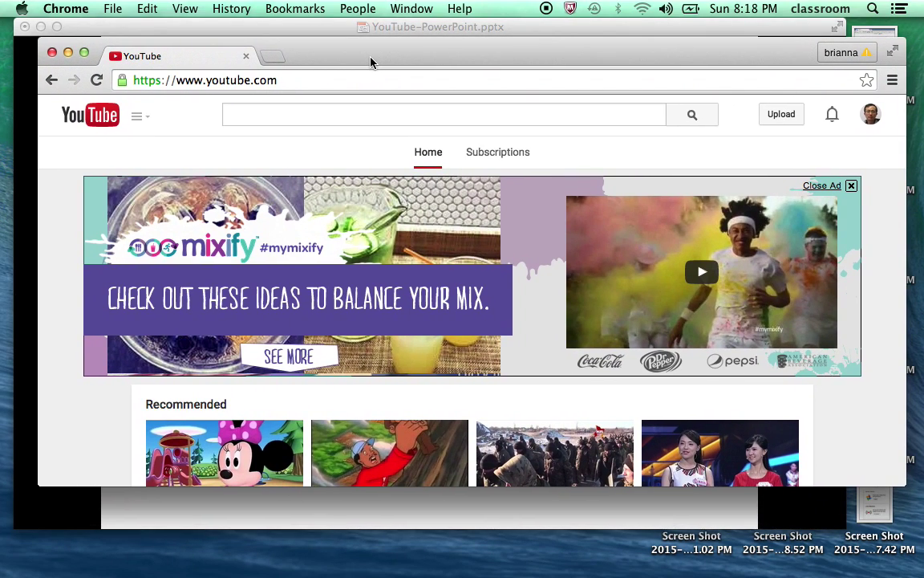
left_click_drag(903, 483, 849, 473)
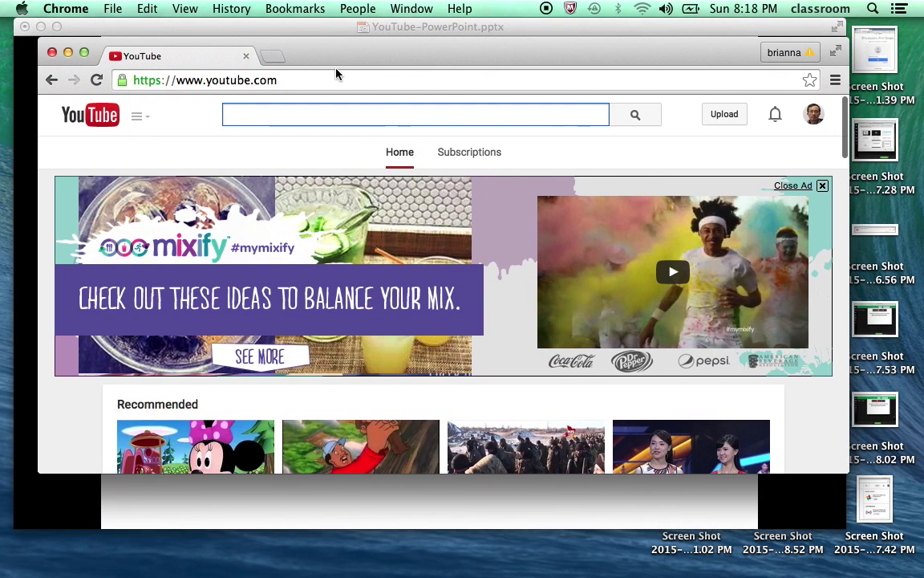
left_click_drag(324, 54, 432, 121)
Advance the windowed slide show two slides to the YouTube upload-page slide.
left_click(115, 163)
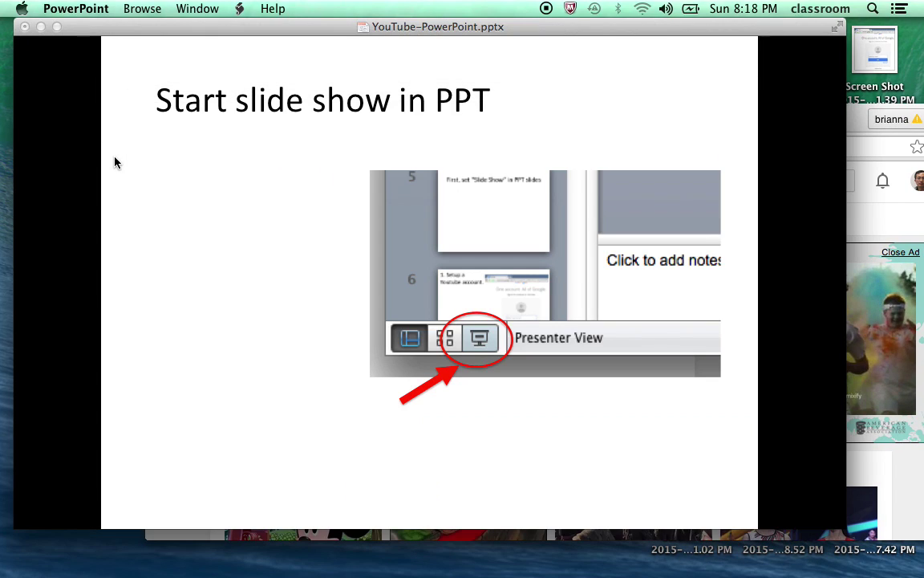
left_click(115, 163)
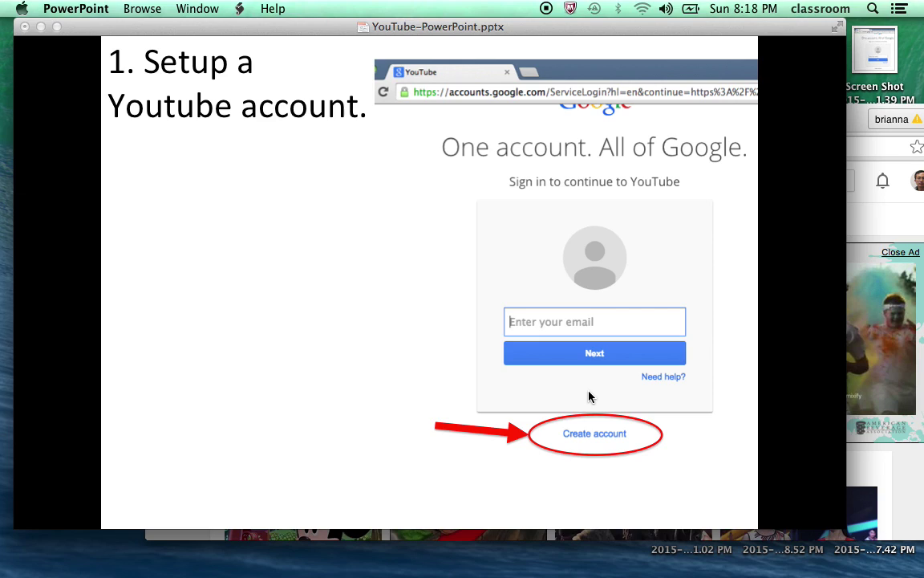
left_click(589, 397)
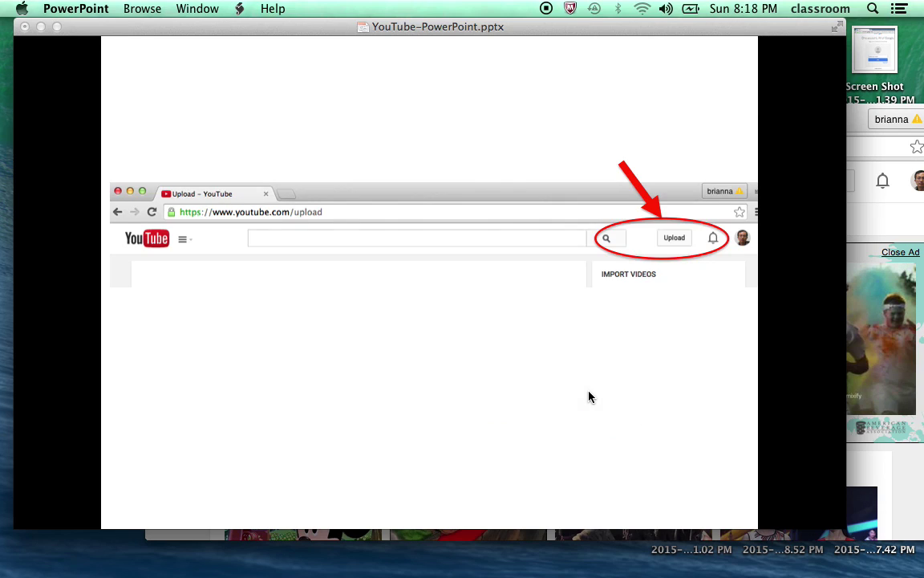
Bring Chrome forward, go to YouTube's Upload page and choose Live Streaming's Get started.
left_click(876, 226)
left_click_drag(732, 115, 678, 86)
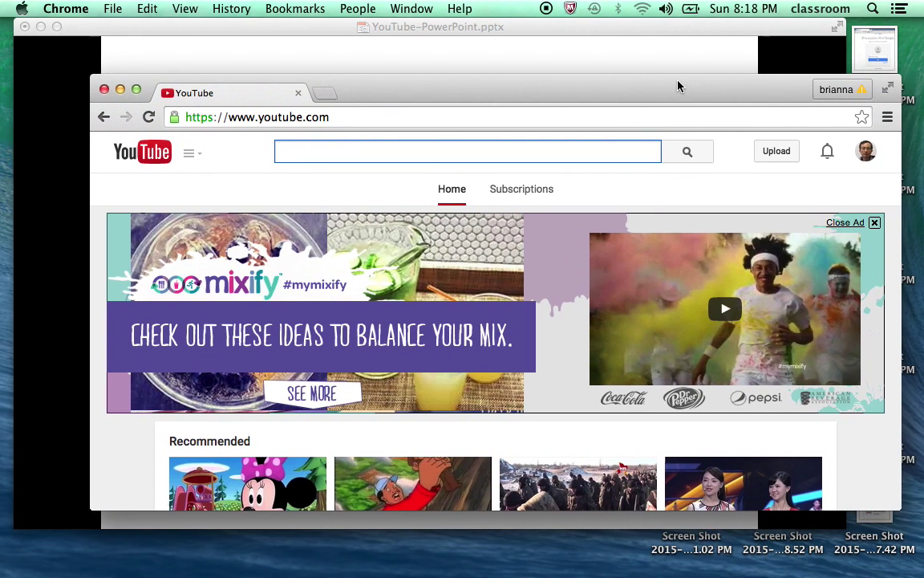
left_click(777, 151)
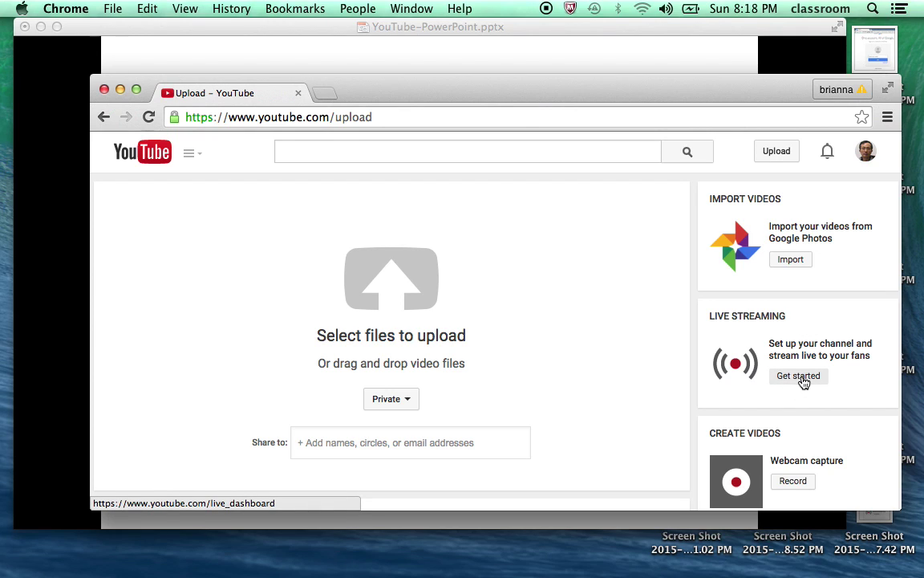
left_click(799, 376)
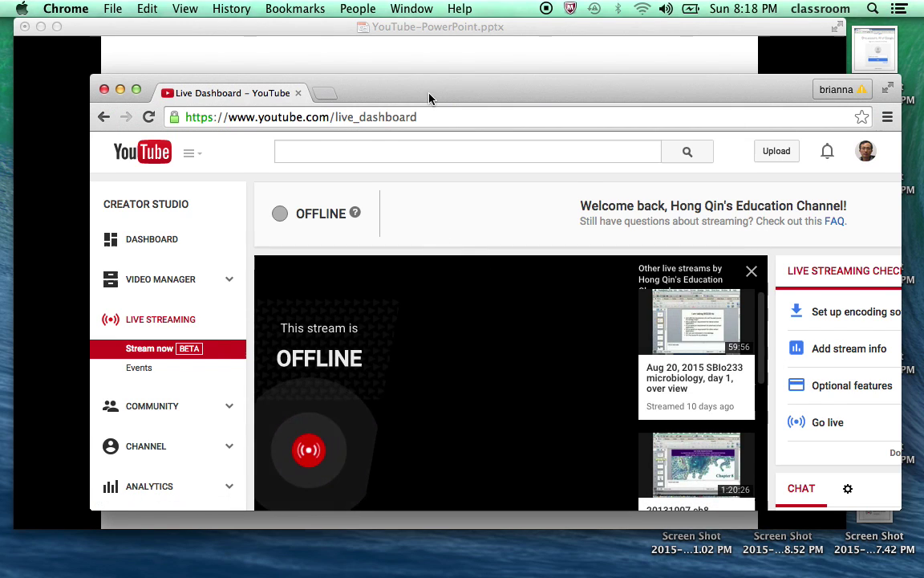
Open Live Streaming Events in Creator Studio and reposition and enlarge the Chrome window.
left_click_drag(429, 96, 450, 56)
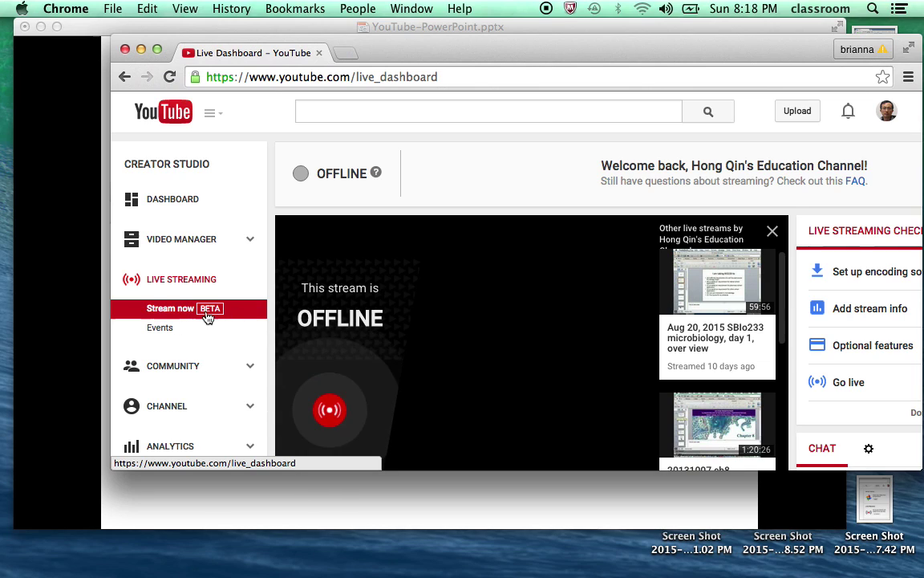
left_click(163, 337)
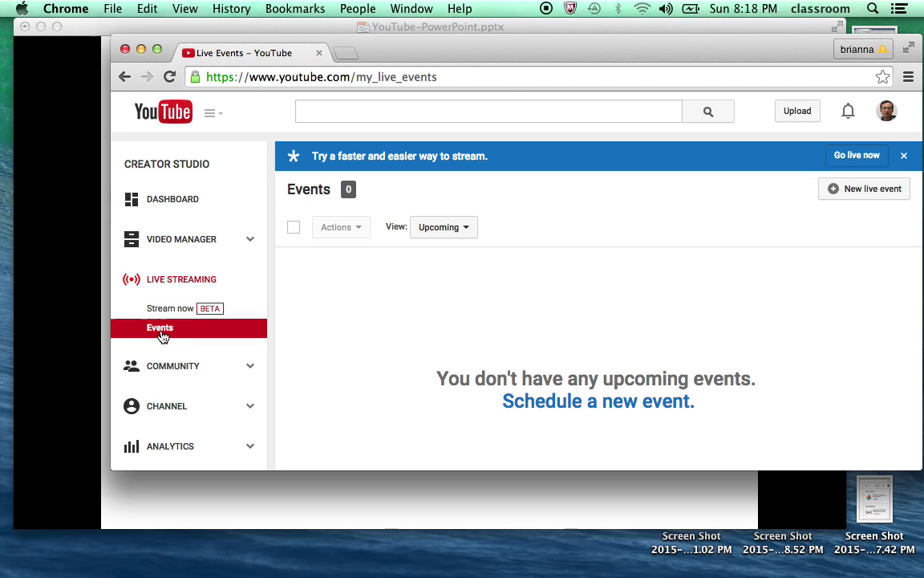
left_click_drag(497, 48, 452, 37)
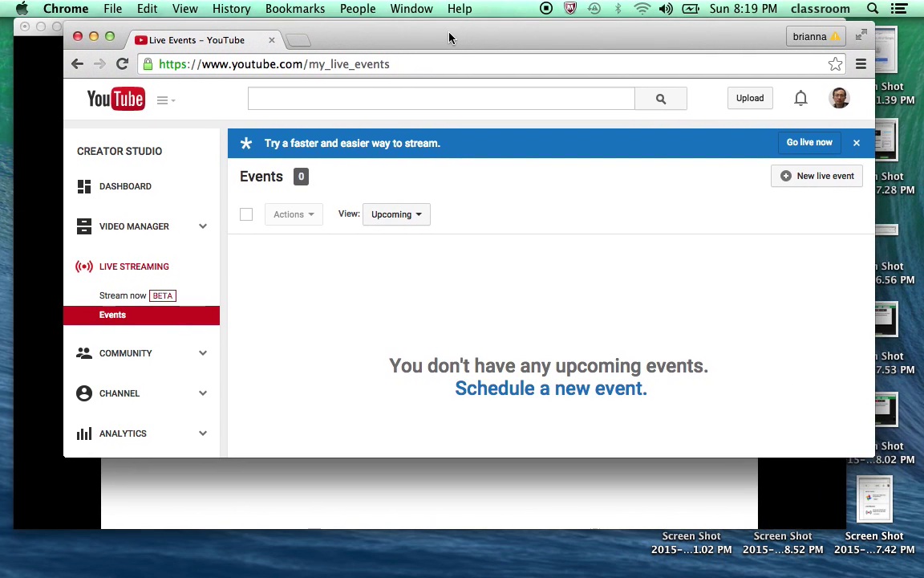
left_click_drag(874, 456, 887, 521)
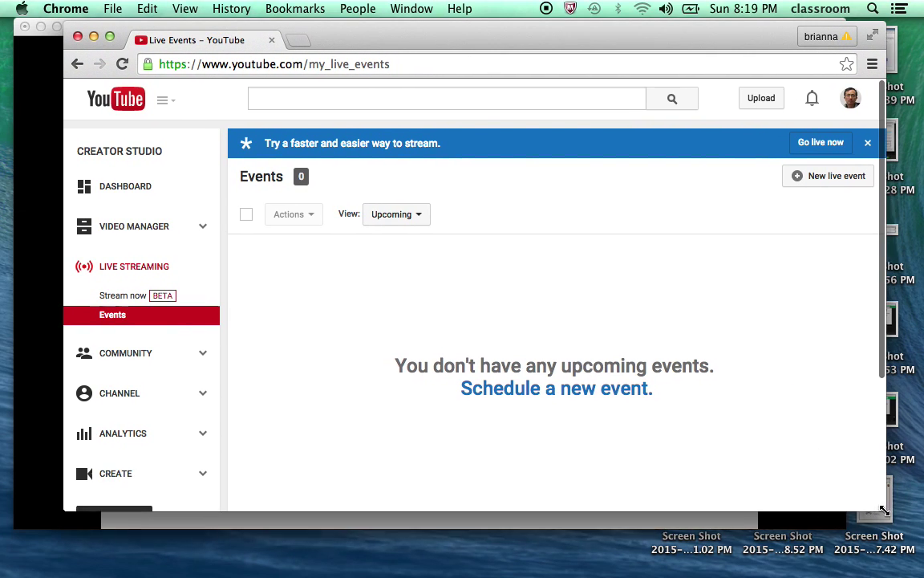
Create a new live event titled 'test of ppt presentation' and choose Go live now.
left_click(581, 388)
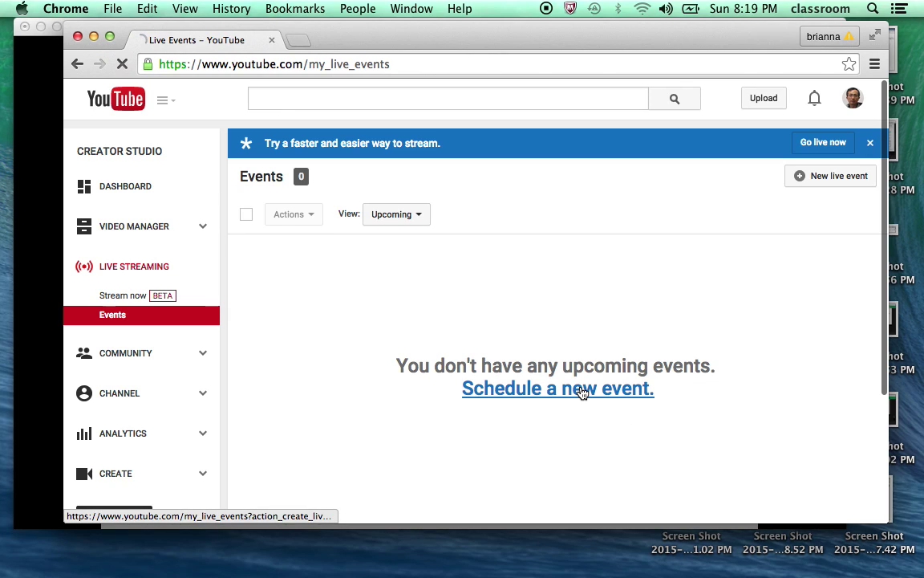
left_click(331, 291)
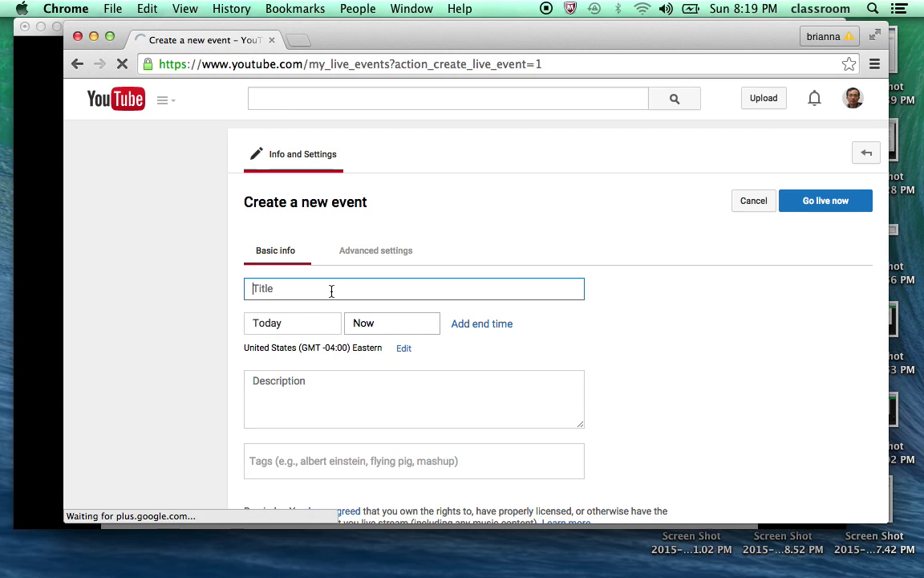
type("test ")
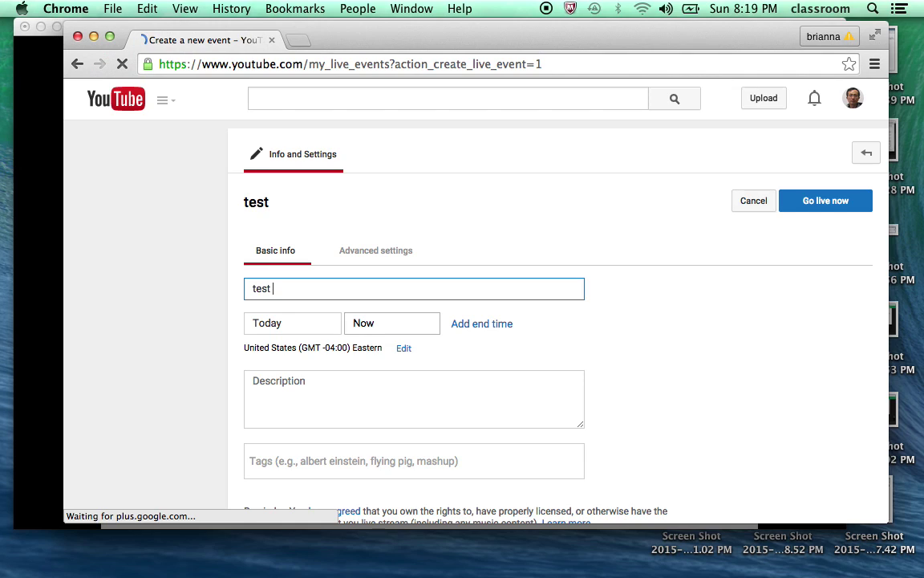
type("of ppt pre")
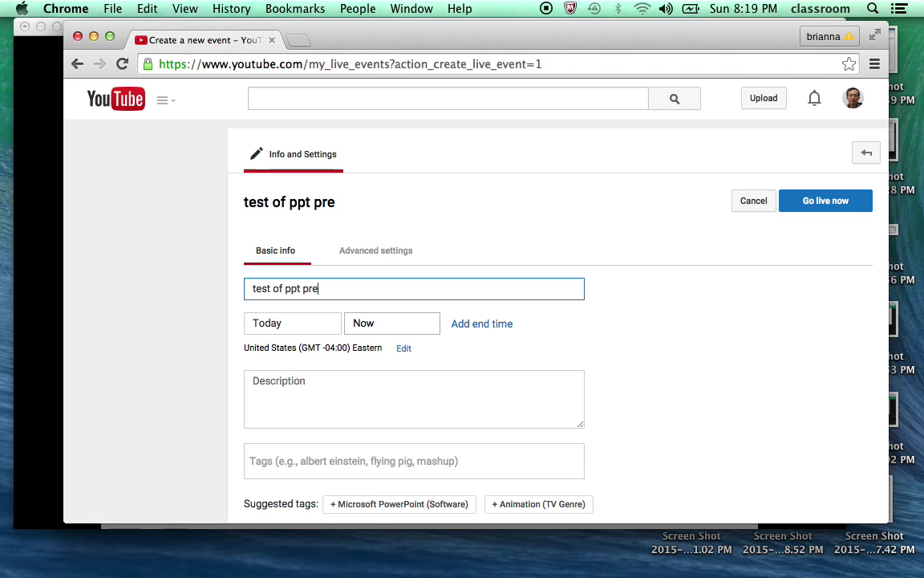
type("sentation")
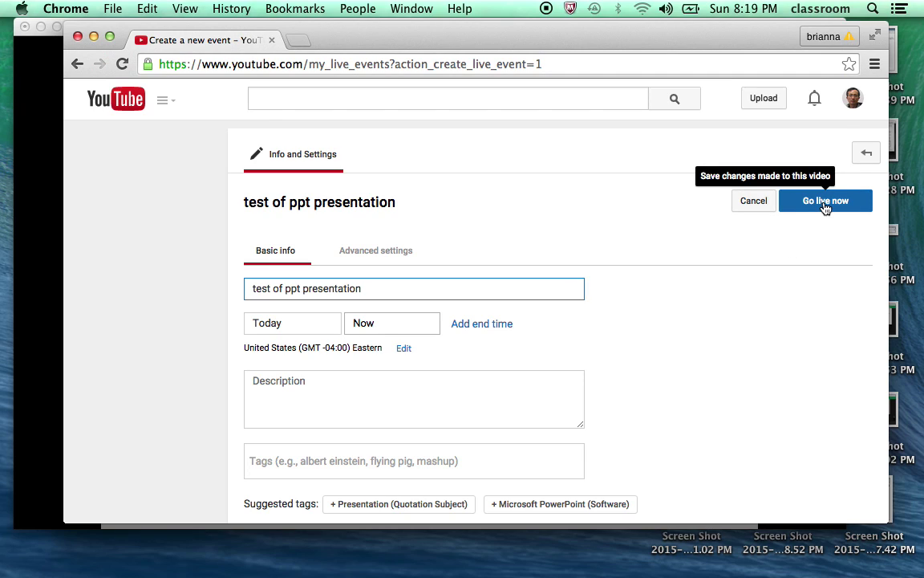
left_click(825, 207)
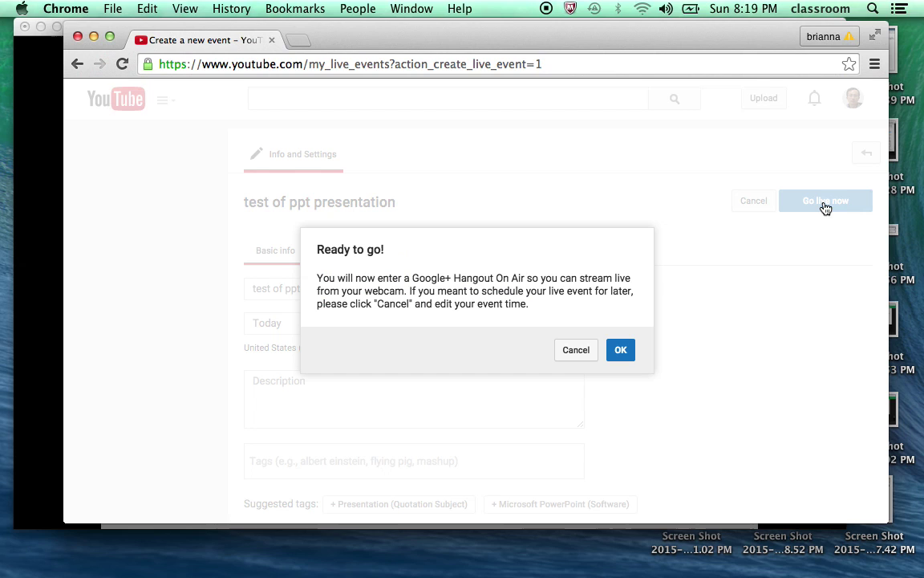
Confirm entering the Hangout On Air and switch the webcam off.
left_click(623, 351)
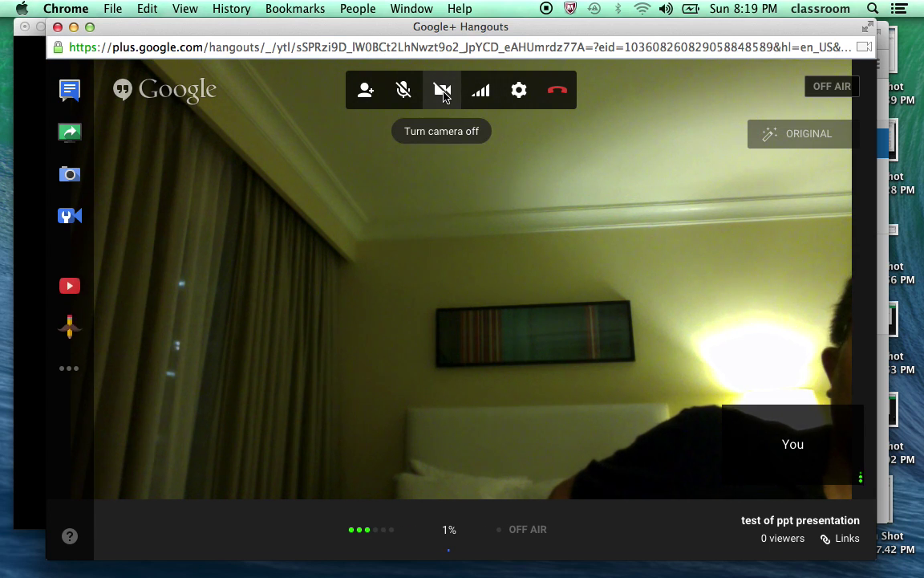
left_click(442, 91)
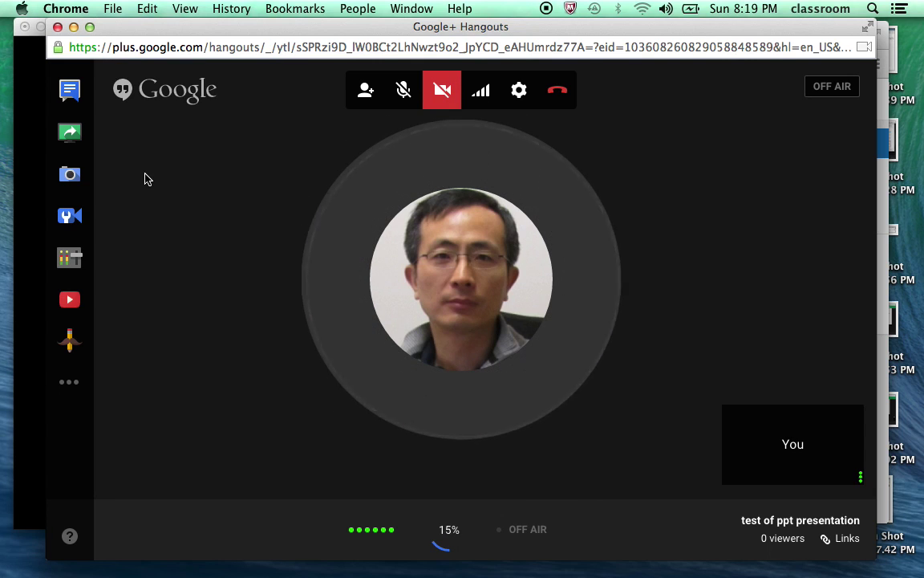
Screenshare the PowerPoint slide show window, showing the YouTube upload-page slide.
left_click(67, 134)
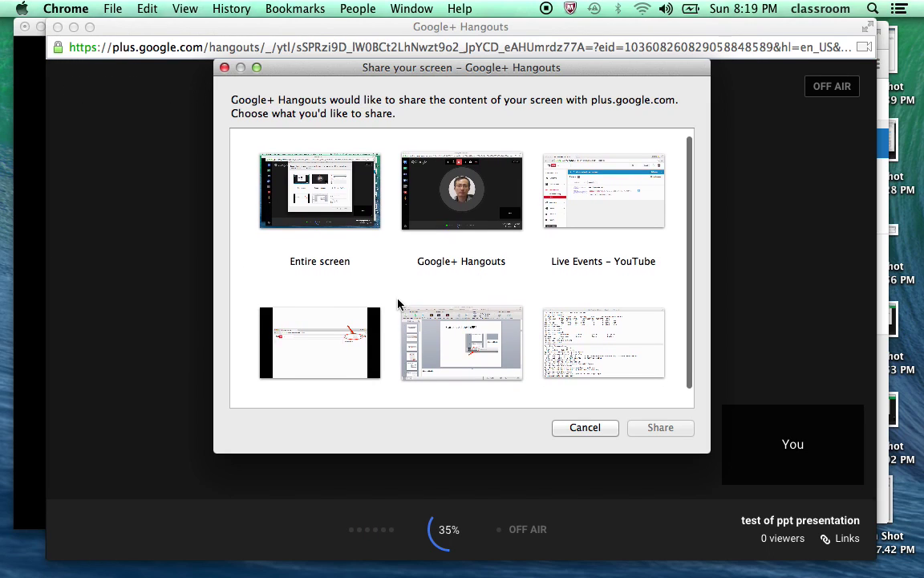
scroll(399, 305, "down", 1)
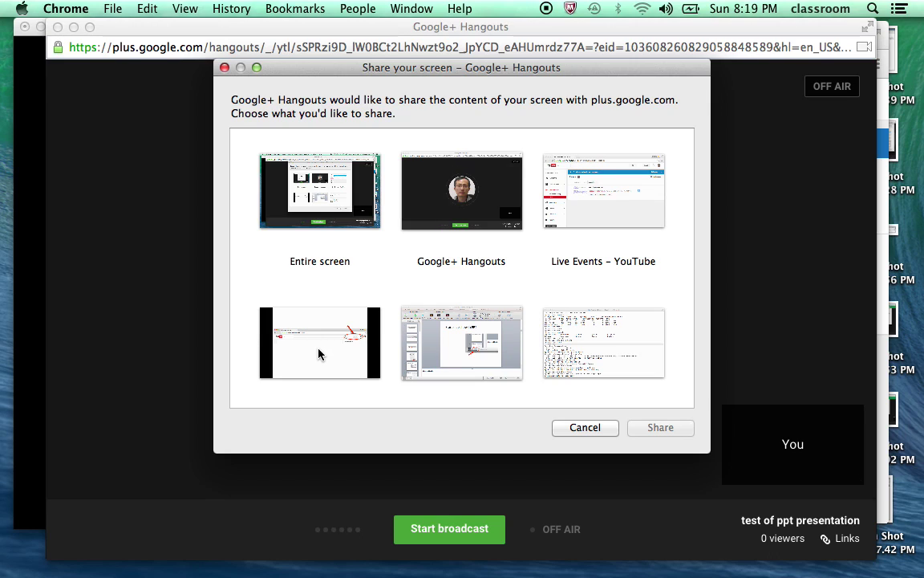
left_click(319, 351)
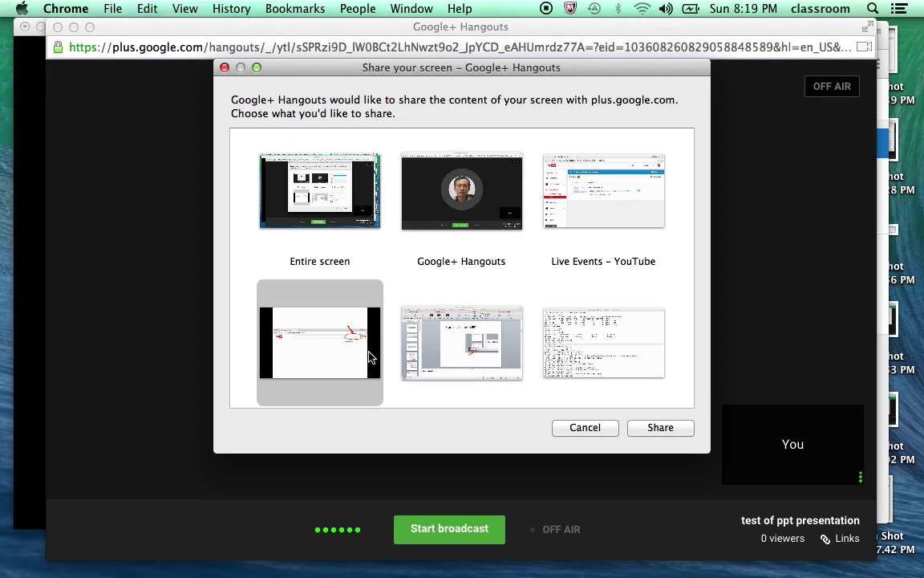
left_click(663, 428)
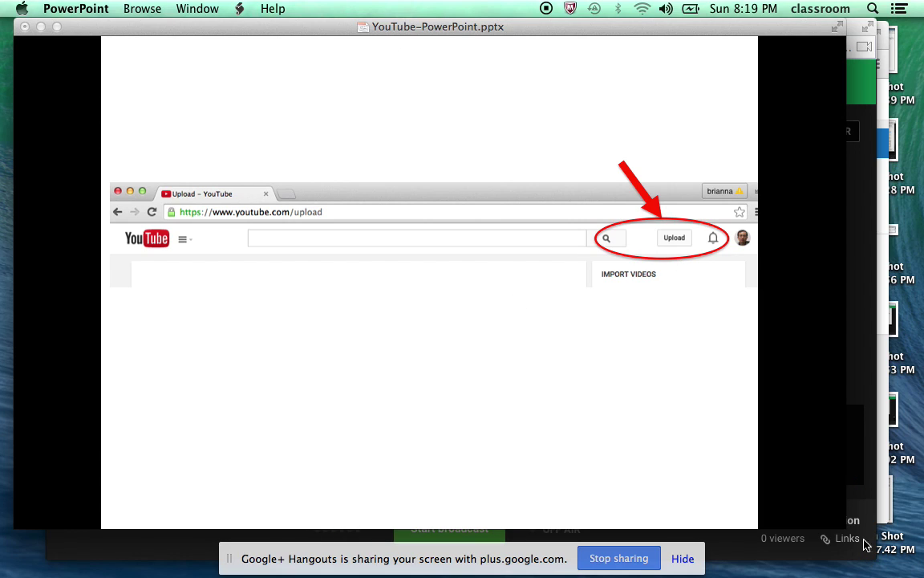
Shrink the Hangouts window and move it right, beside a shrunken PowerPoint slideshow window.
left_click(681, 558)
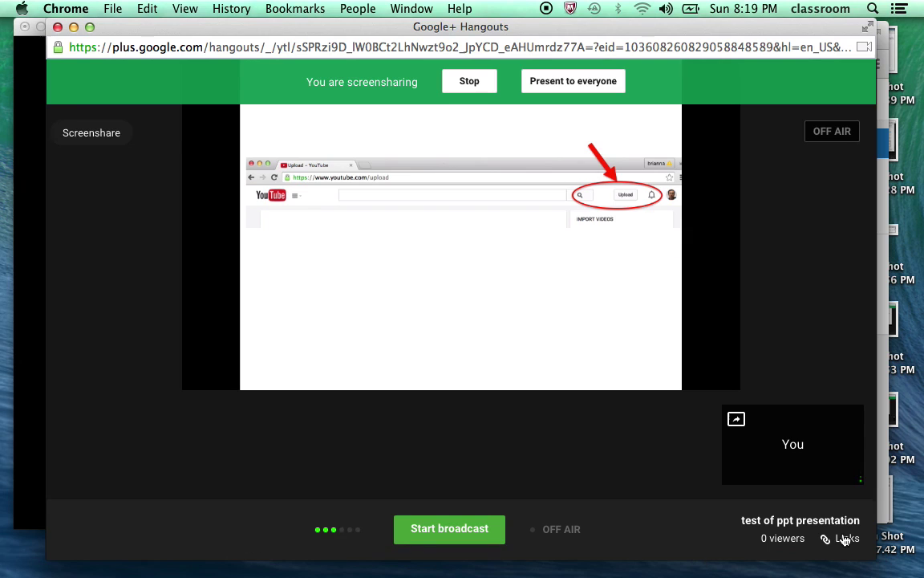
left_click_drag(873, 559, 565, 468)
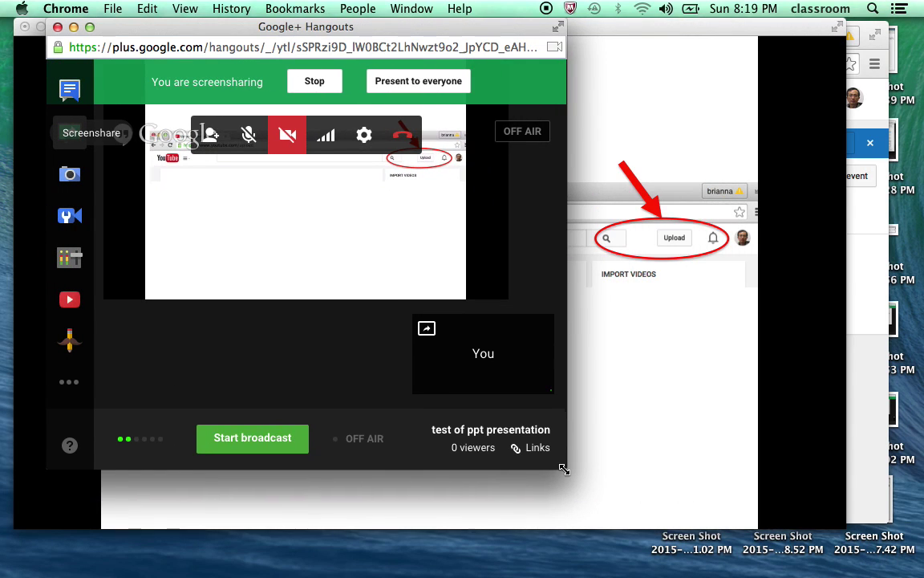
left_click_drag(175, 29, 594, 44)
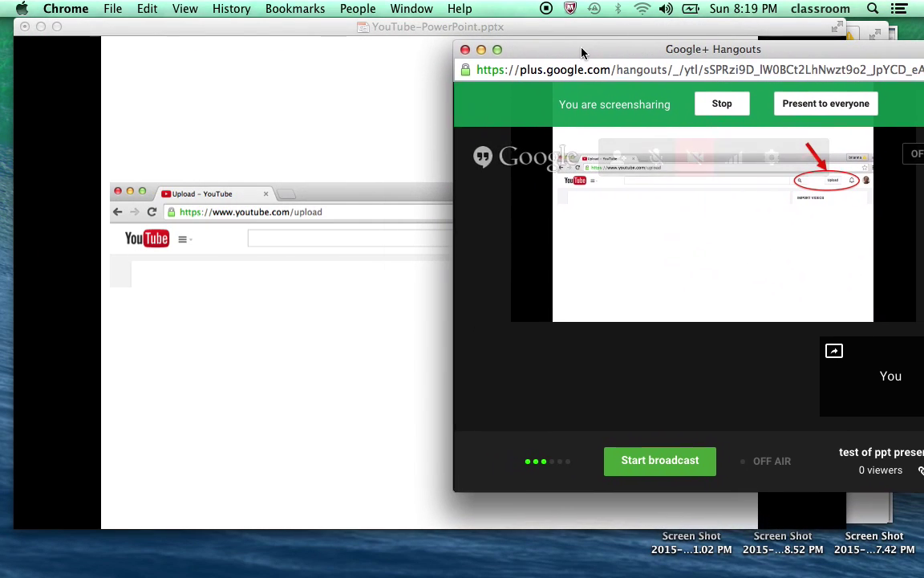
left_click(301, 128)
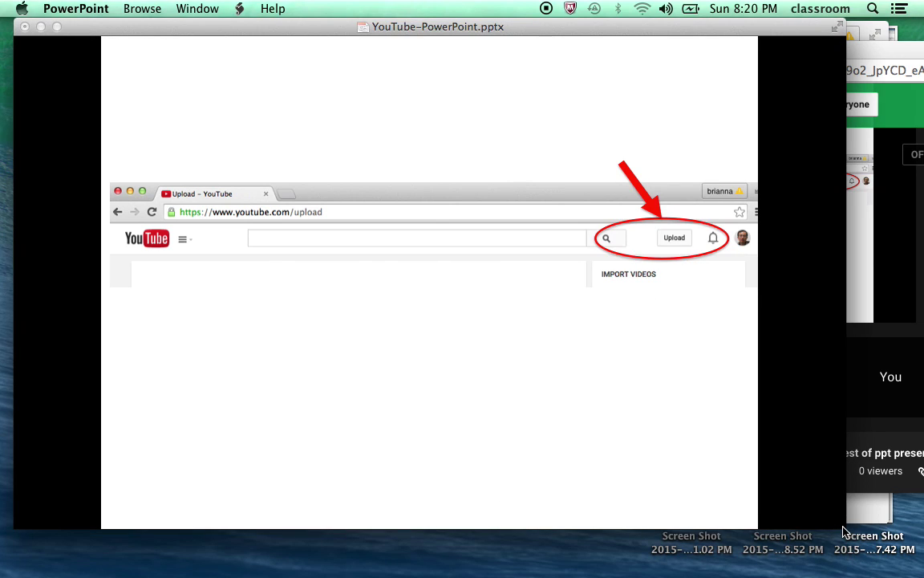
left_click_drag(845, 531, 451, 428)
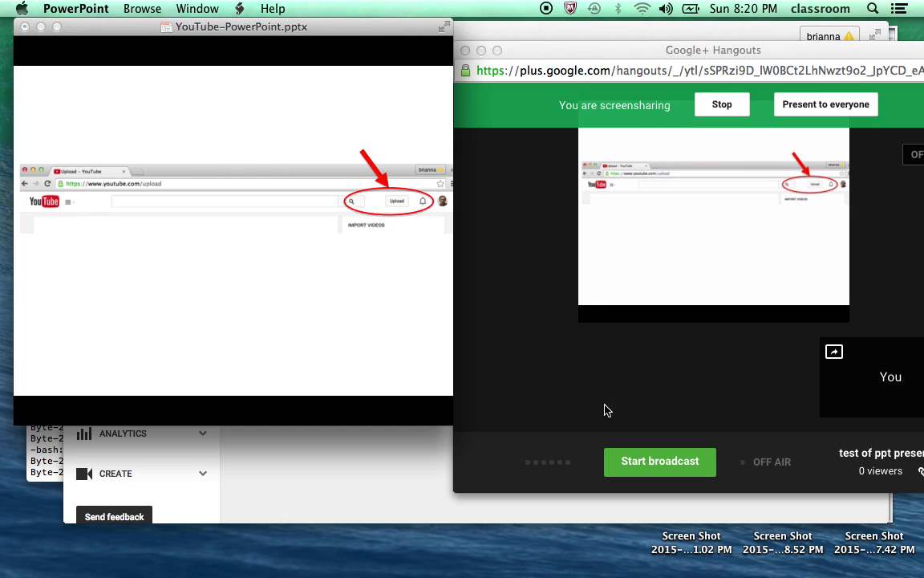
Advance the slideshow eight slides to the Start broadcast instruction slide.
left_click(283, 328)
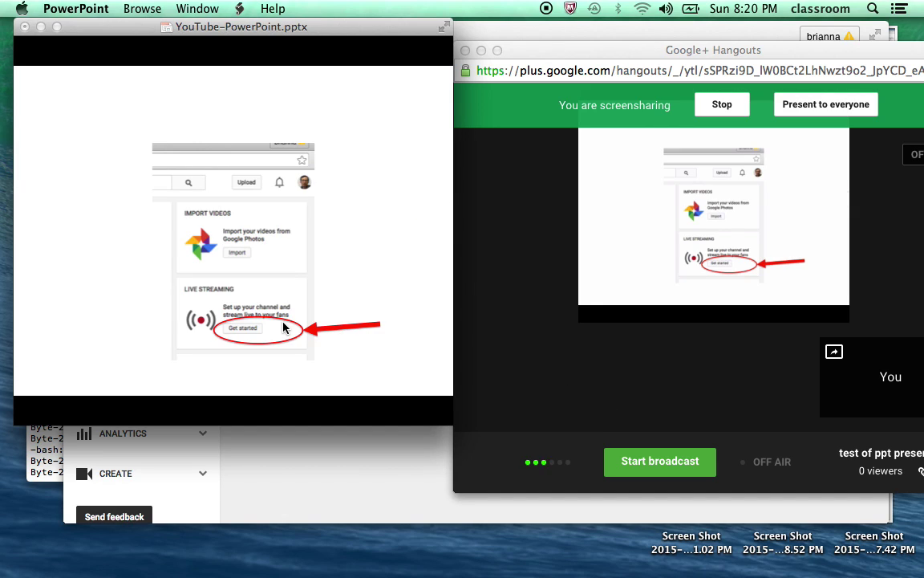
left_click(284, 327)
left_click(284, 327)
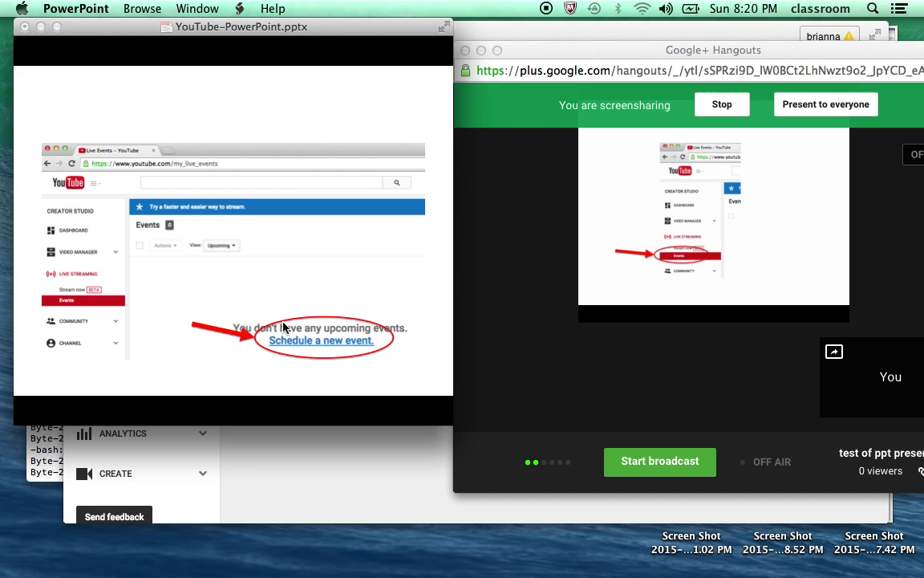
left_click(283, 327)
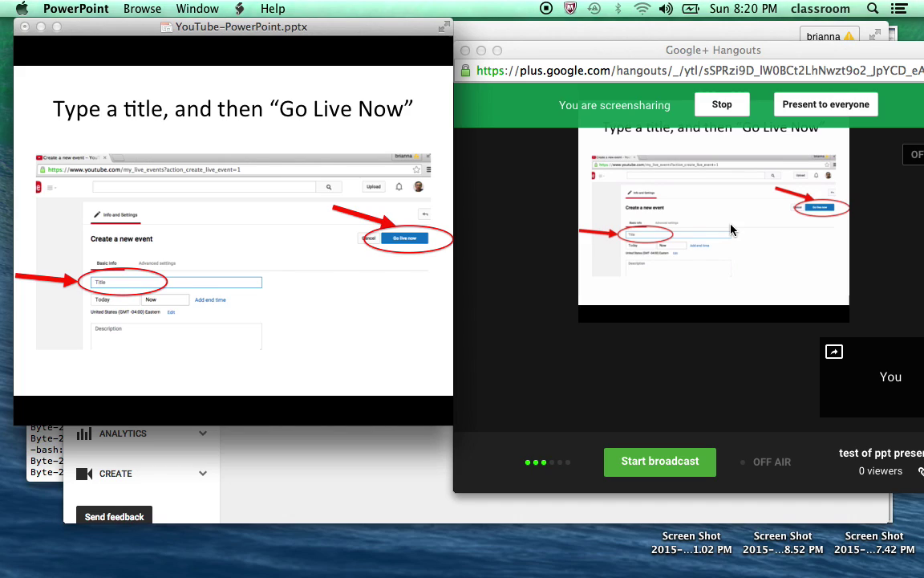
key("Right")
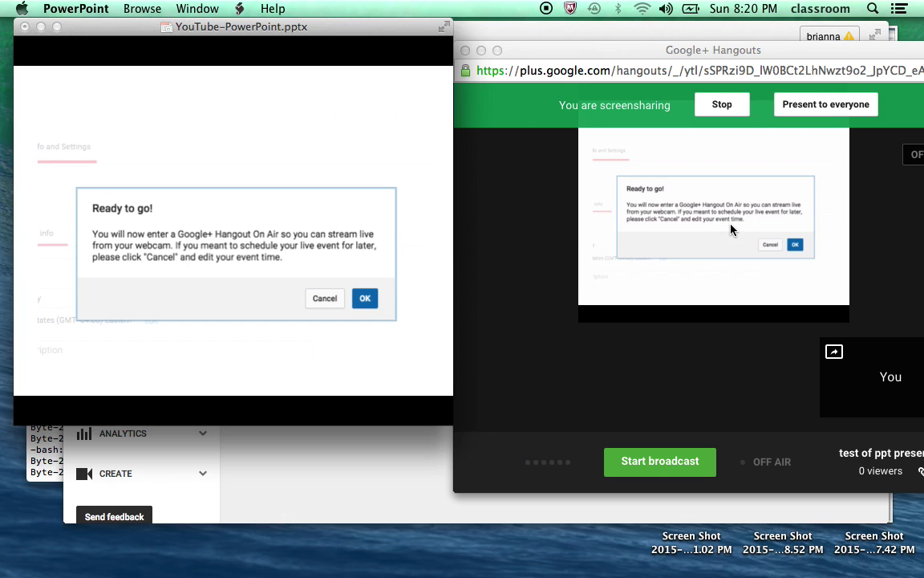
key("Right")
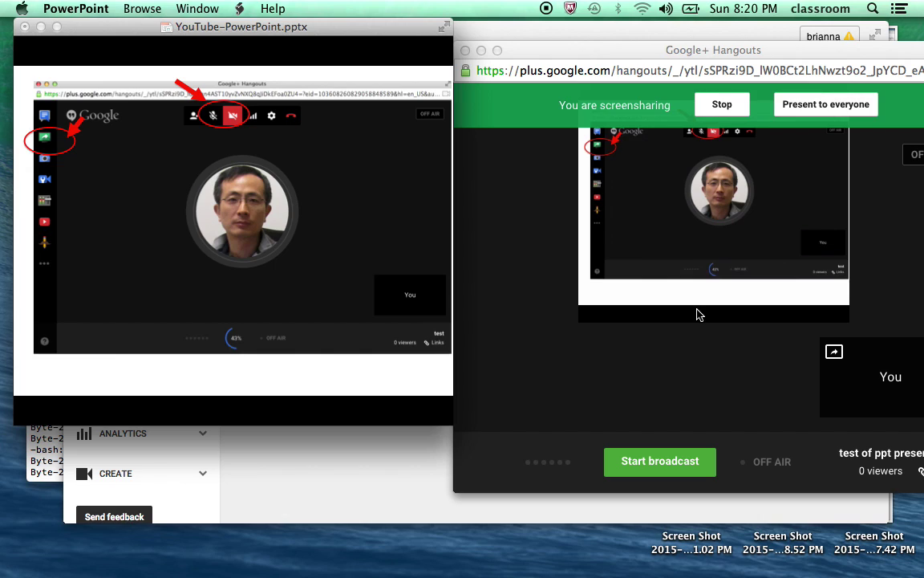
left_click(260, 222)
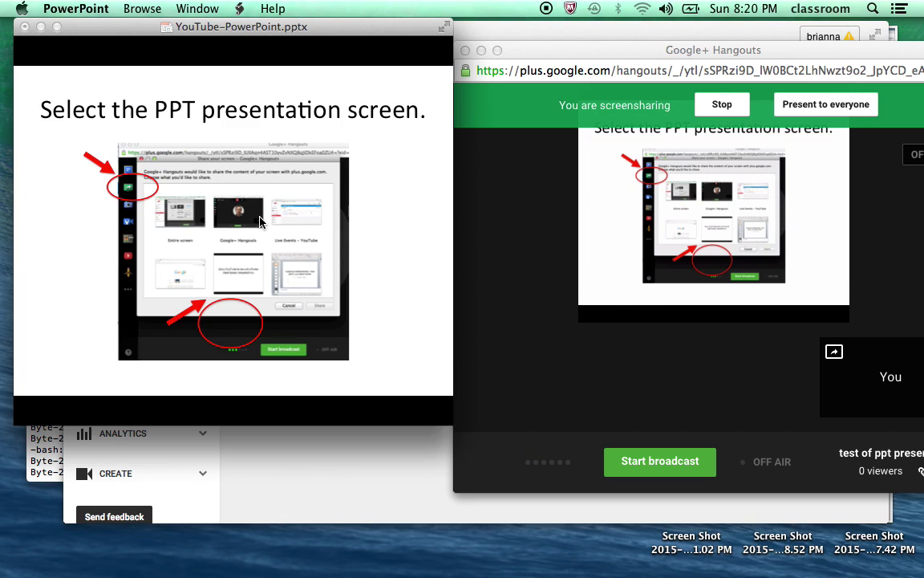
left_click(259, 222)
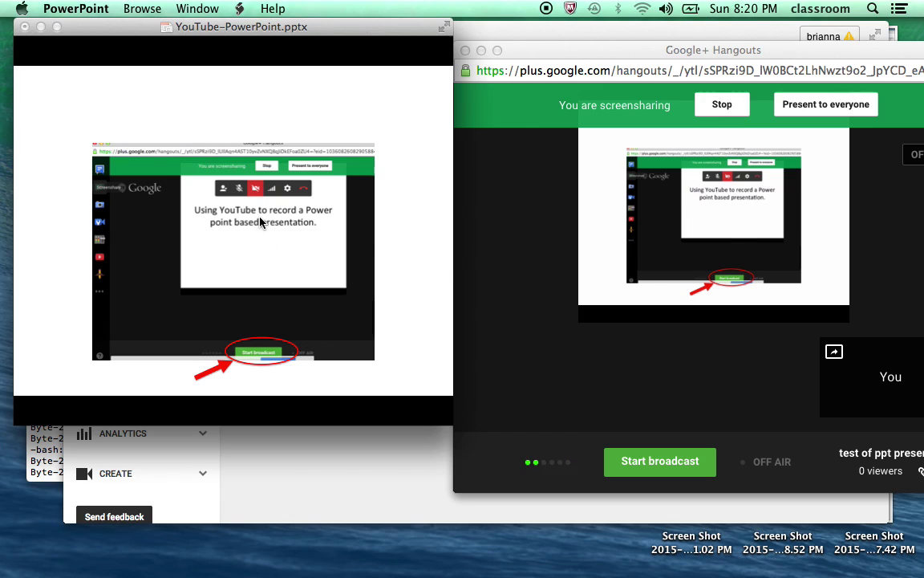
Start the Hangout On Air broadcast, confirm it, and present the screenshare to everyone.
left_click(536, 362)
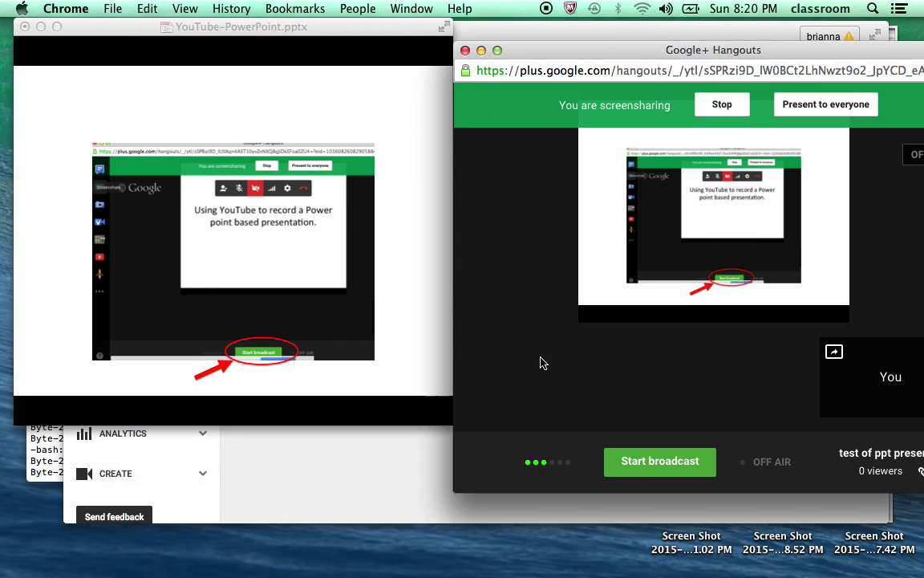
left_click(651, 464)
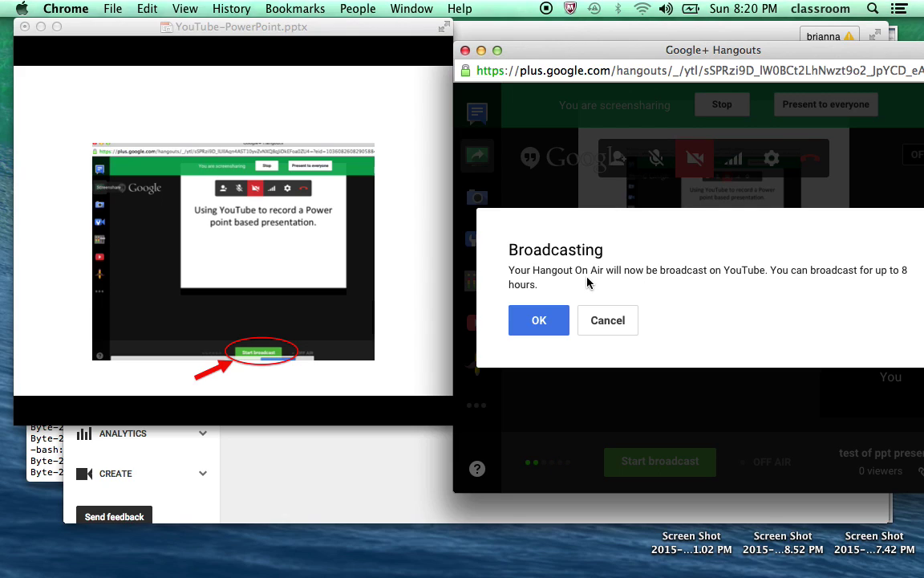
left_click(532, 321)
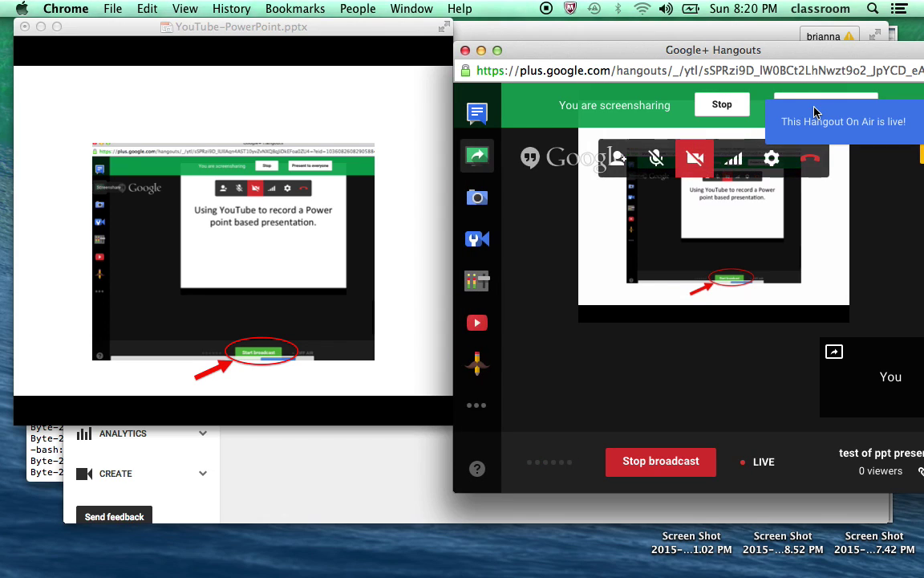
left_click_drag(827, 60, 697, 37)
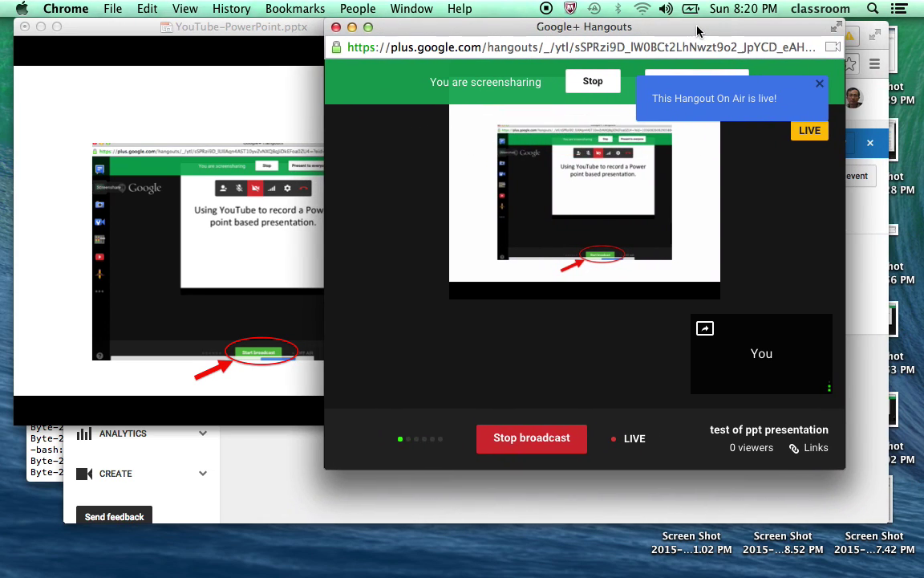
left_click(714, 84)
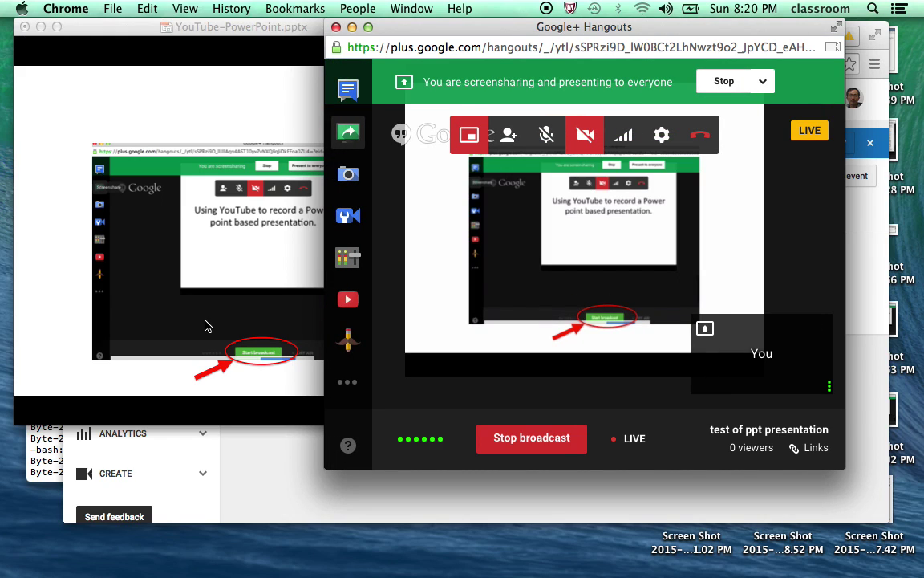
Advance the slideshow to the YouTube Events live now slide, then bring YouTube's Live Events page forward.
left_click(206, 325)
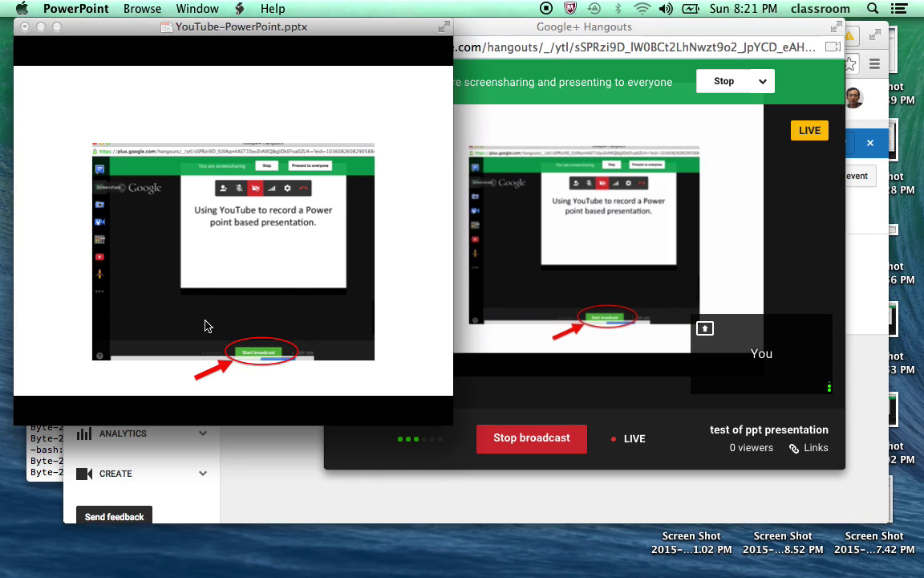
left_click(207, 324)
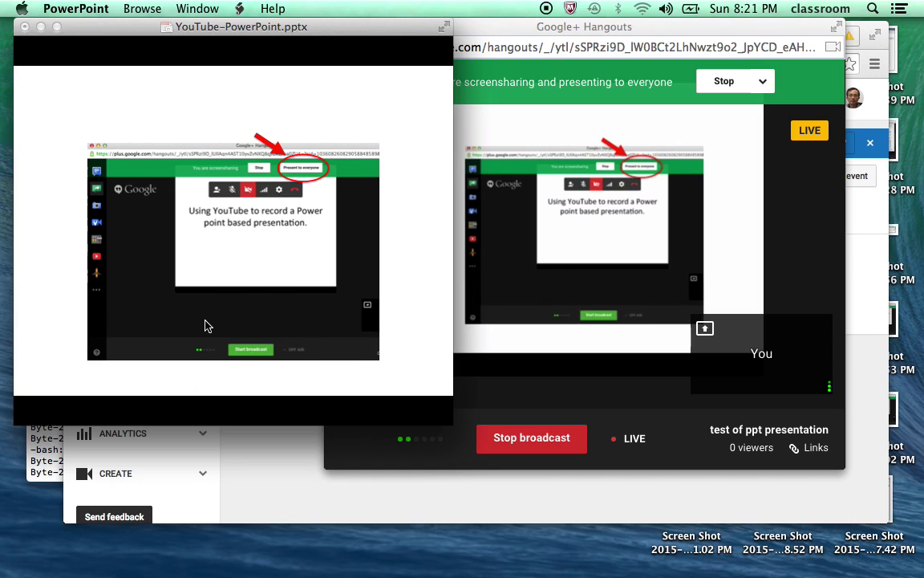
left_click(207, 324)
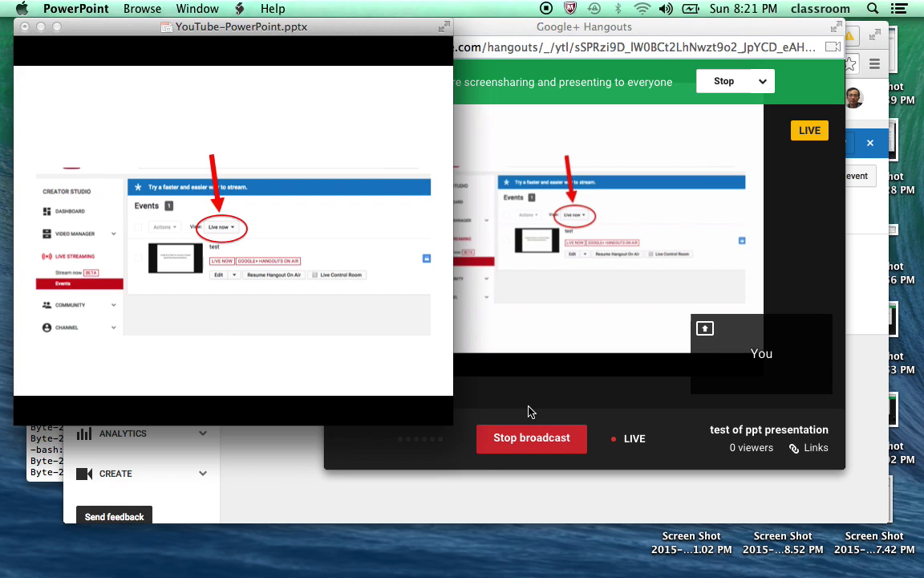
left_click(287, 465)
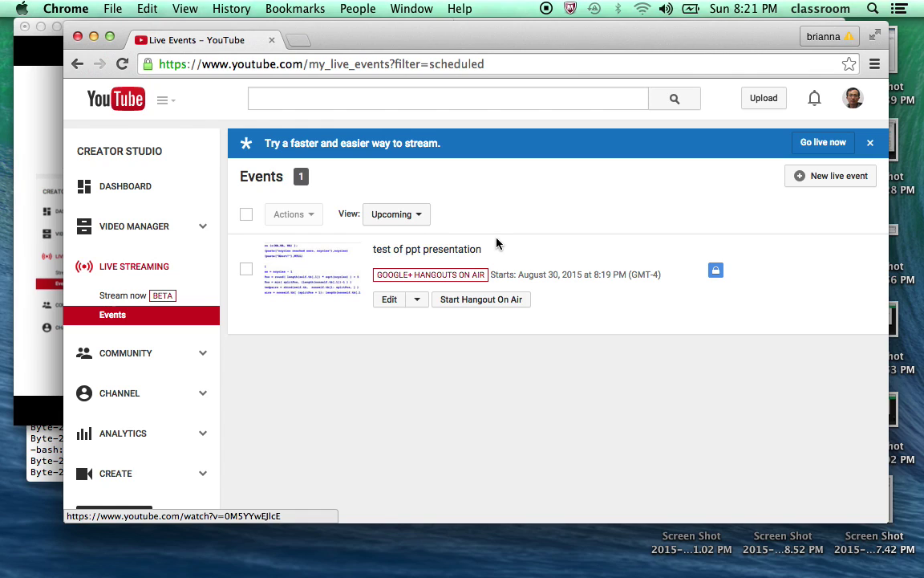
Refresh Live Events and filter the view to Live now, showing 'test of ppt presentation'.
left_click(122, 64)
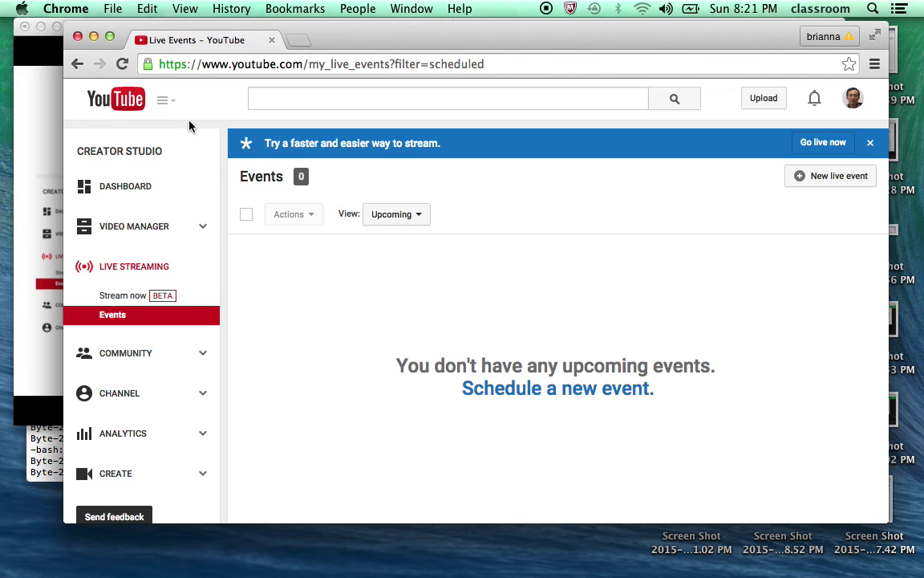
left_click(412, 218)
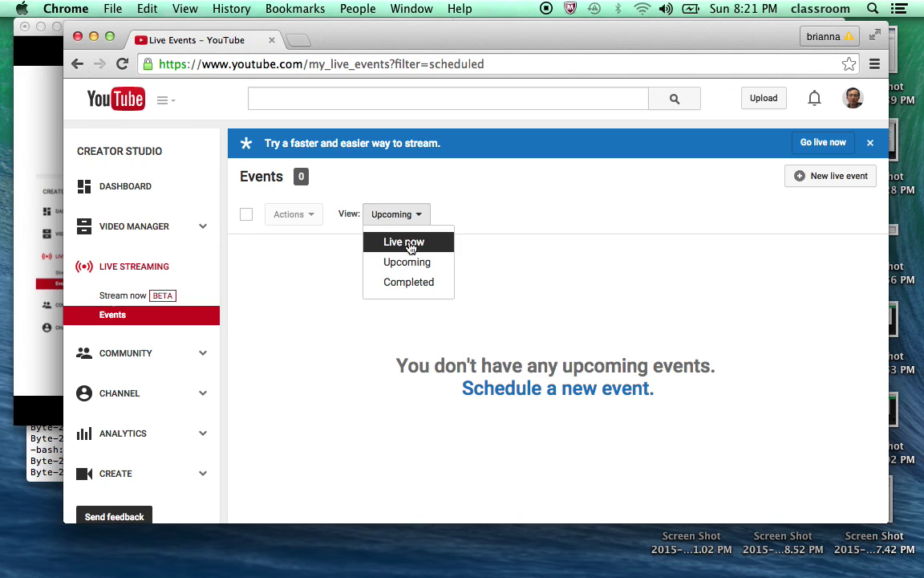
left_click(408, 243)
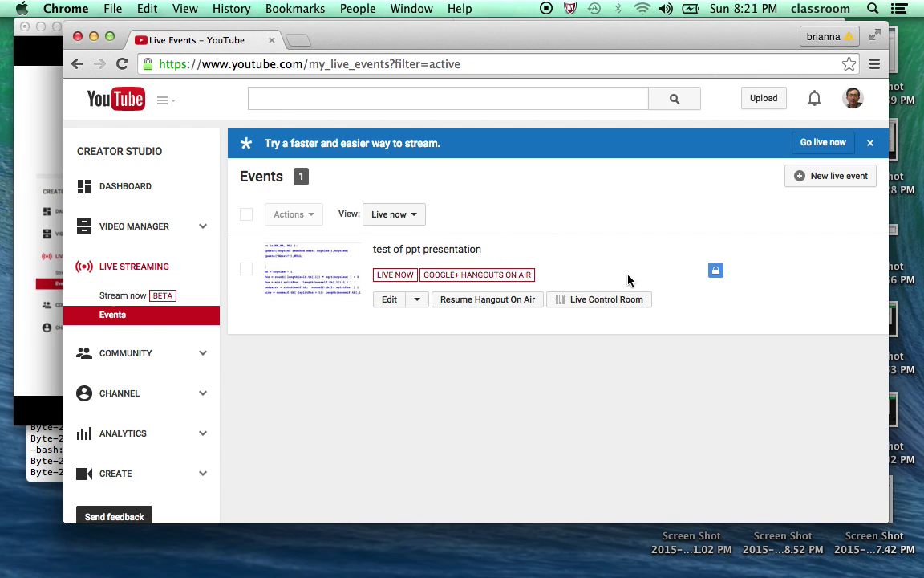
Open the Live Control Room for 'test of ppt presentation' and play, rewind and pause its public view.
left_click(601, 308)
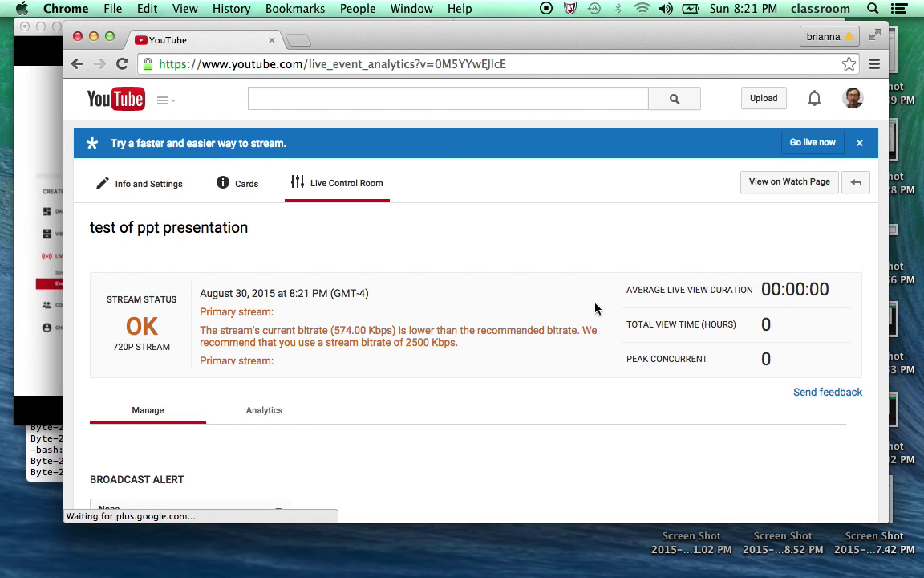
scroll(507, 274, "down", 3)
scroll(507, 274, "down", 5)
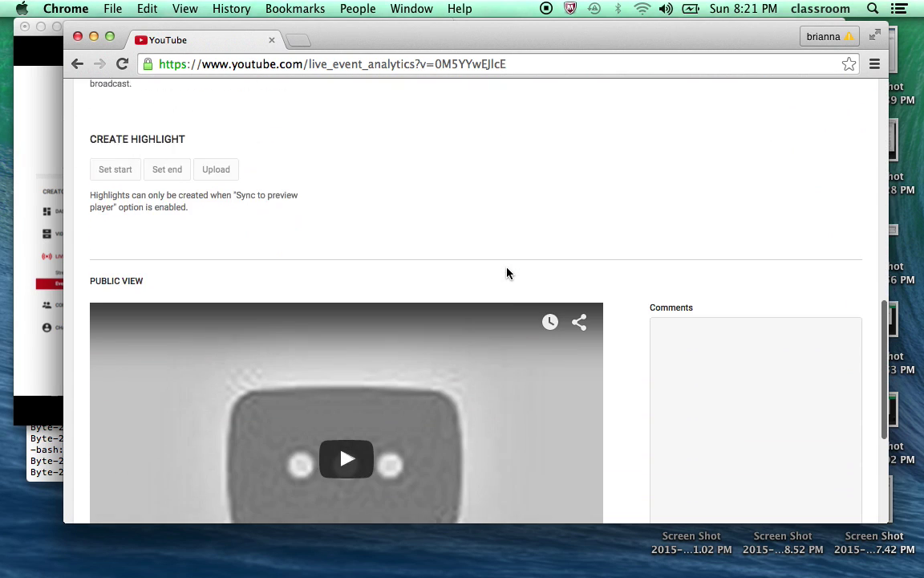
scroll(507, 274, "down", 3)
scroll(507, 273, "down", 1)
left_click(345, 233)
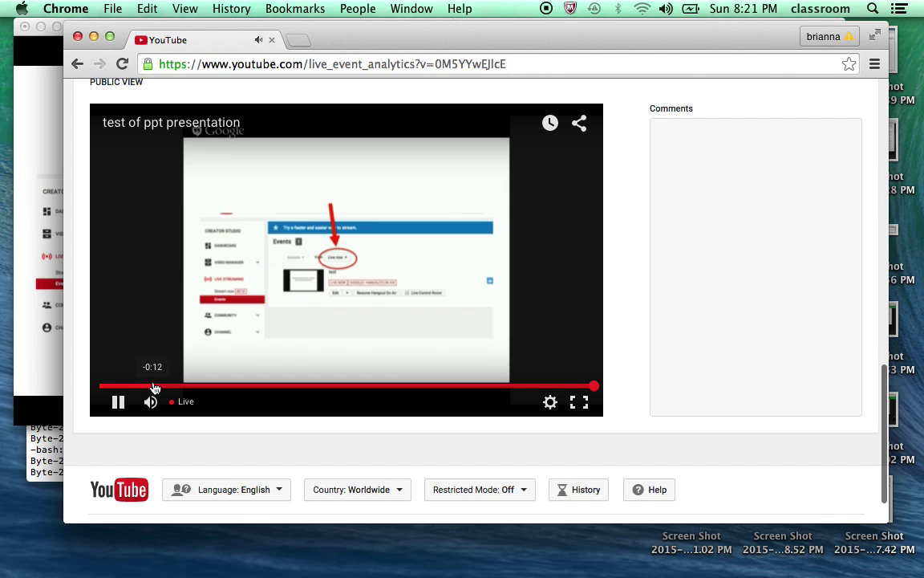
left_click(153, 386)
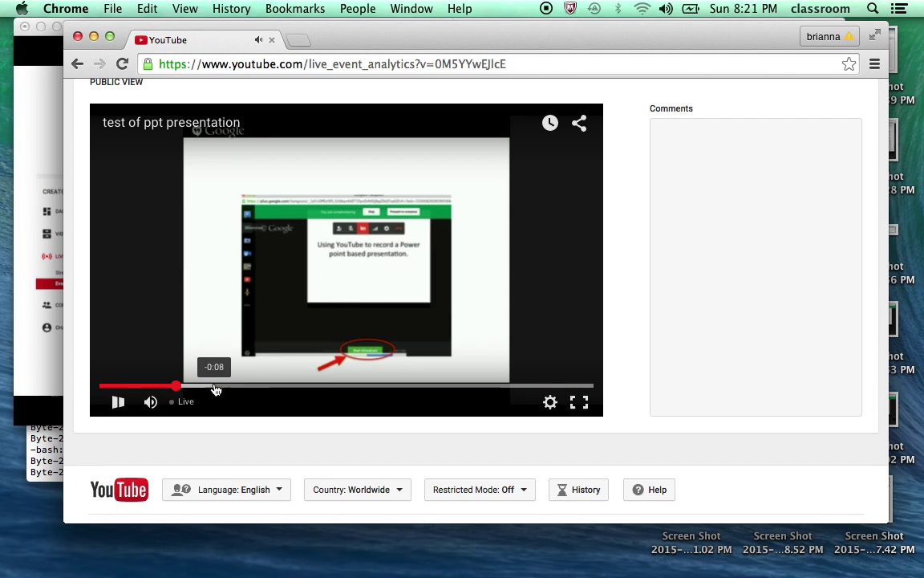
left_click(531, 386)
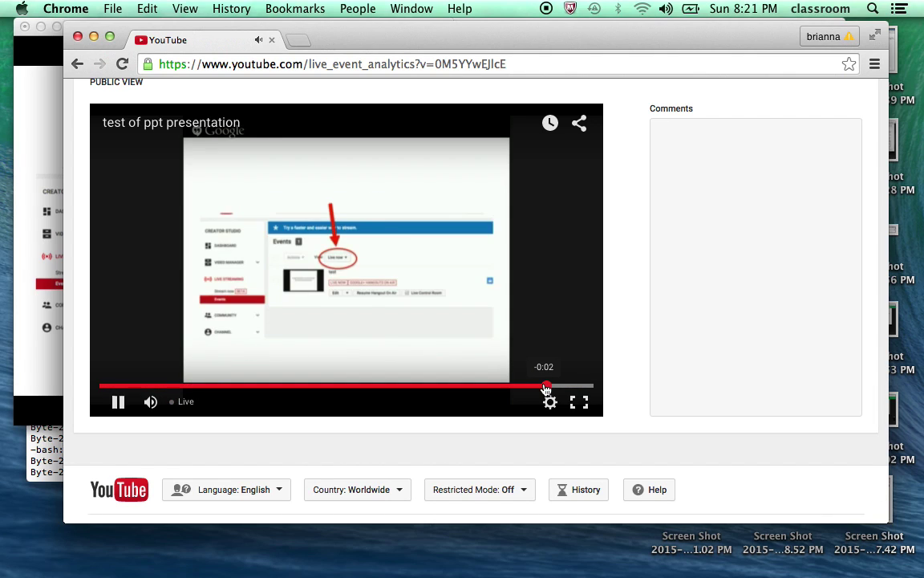
left_click(118, 403)
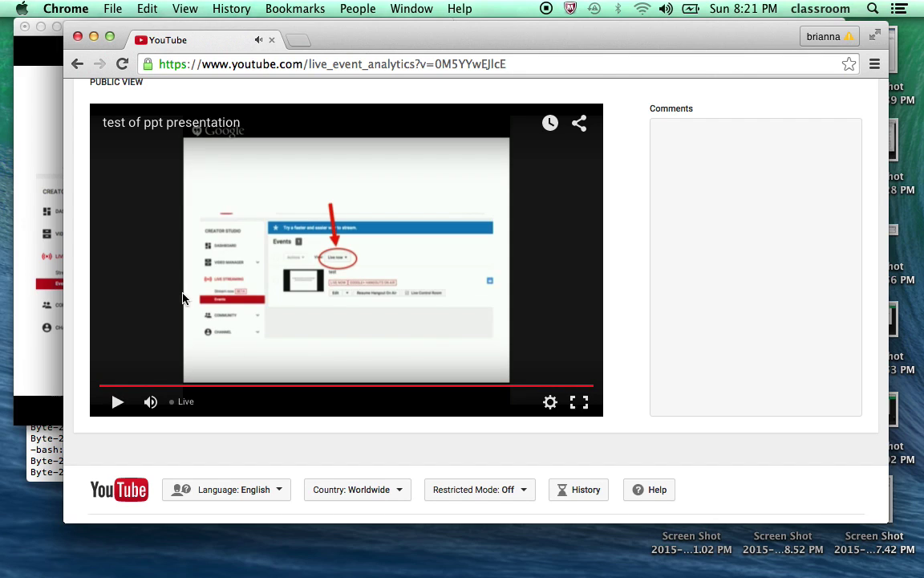
Mute the public stream and scrub its progress bar from near the start toward the end.
scroll(328, 294, "up", 2)
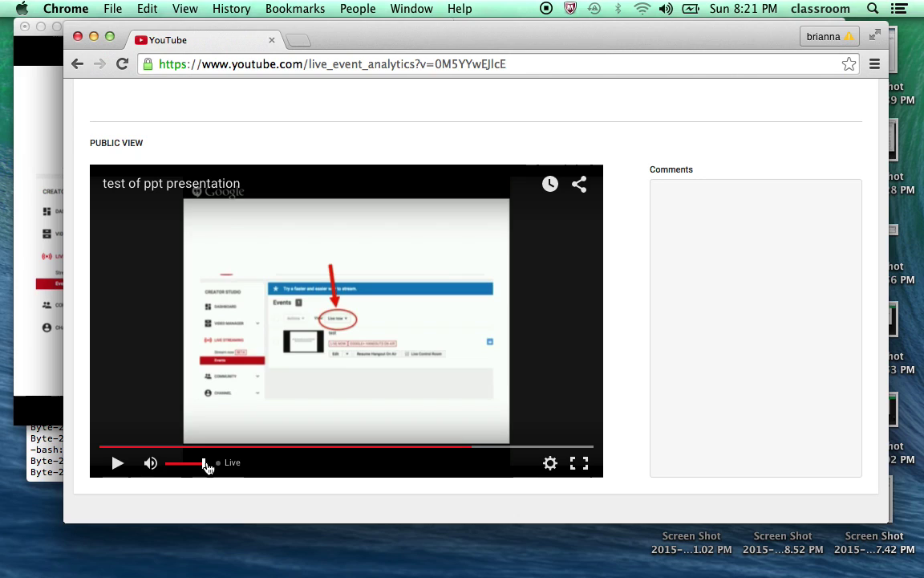
left_click(150, 463)
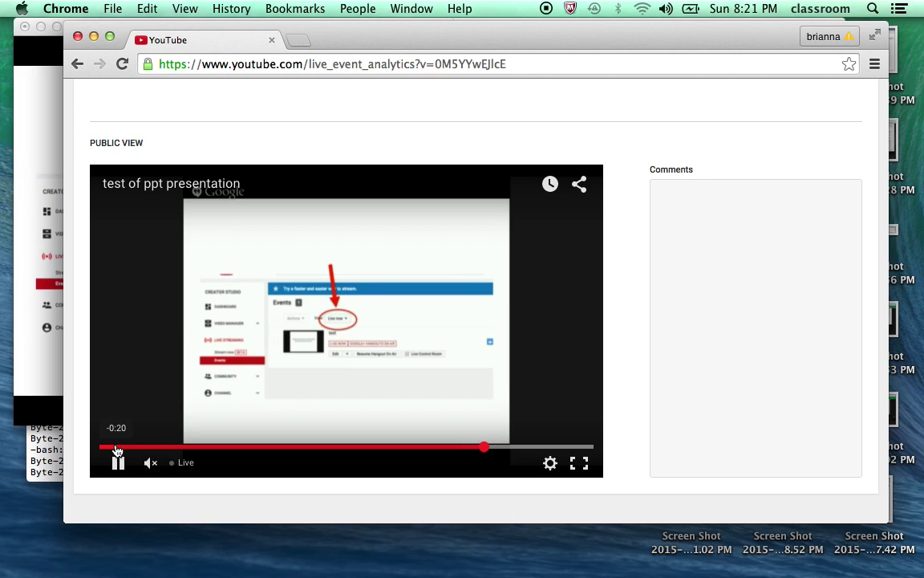
left_click(110, 446)
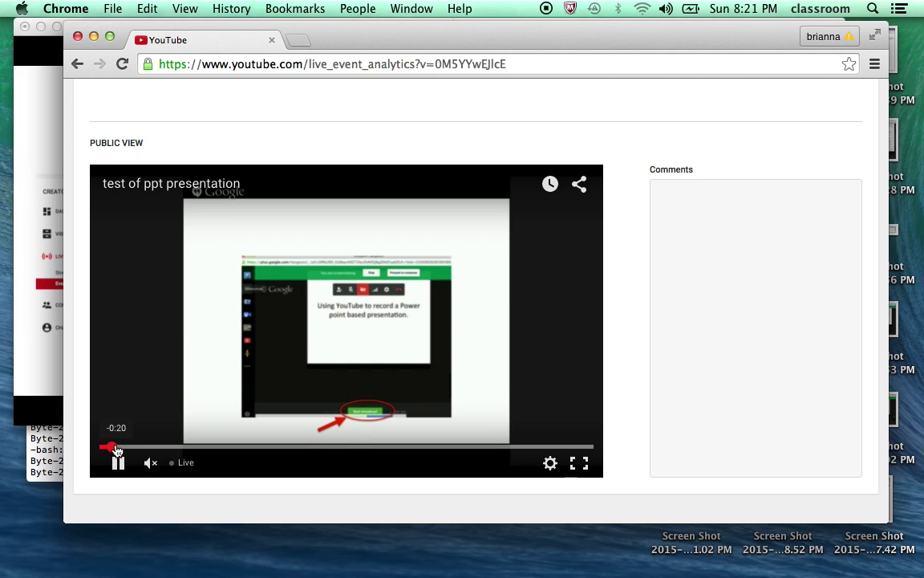
left_click(162, 446)
left_click(239, 447)
left_click(358, 447)
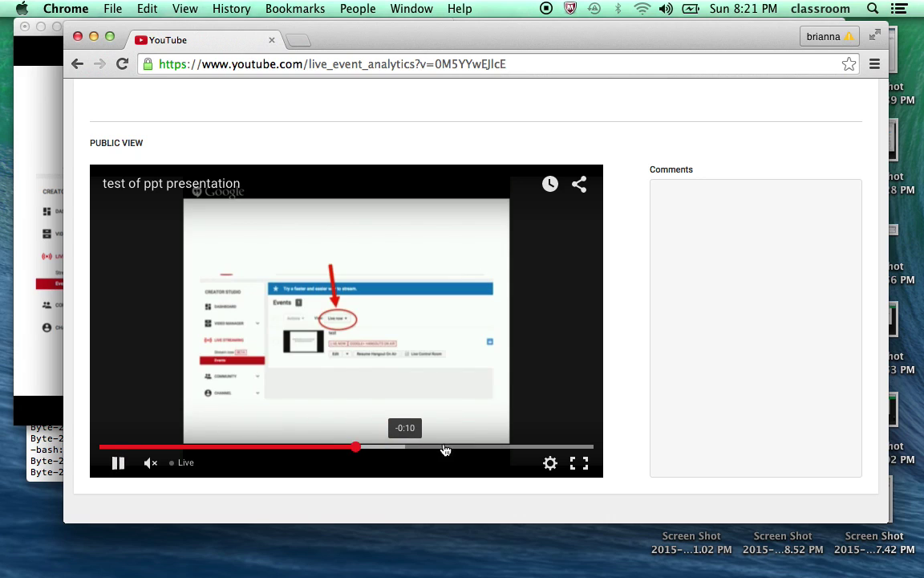
left_click(449, 447)
scroll(570, 386, "up", 5)
scroll(570, 388, "up", 10)
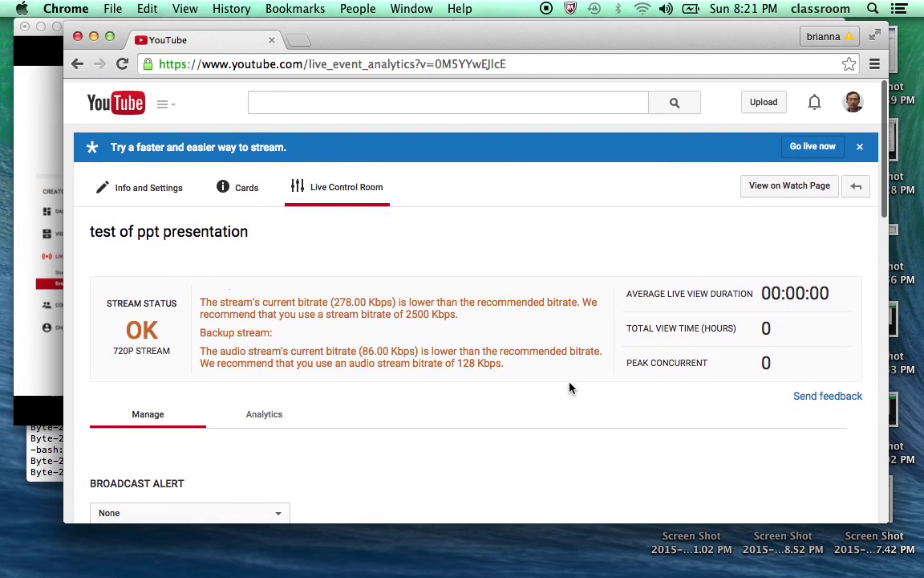
Bring the Hangouts window forward and advance the PowerPoint slideshow three slides.
left_click(412, 9)
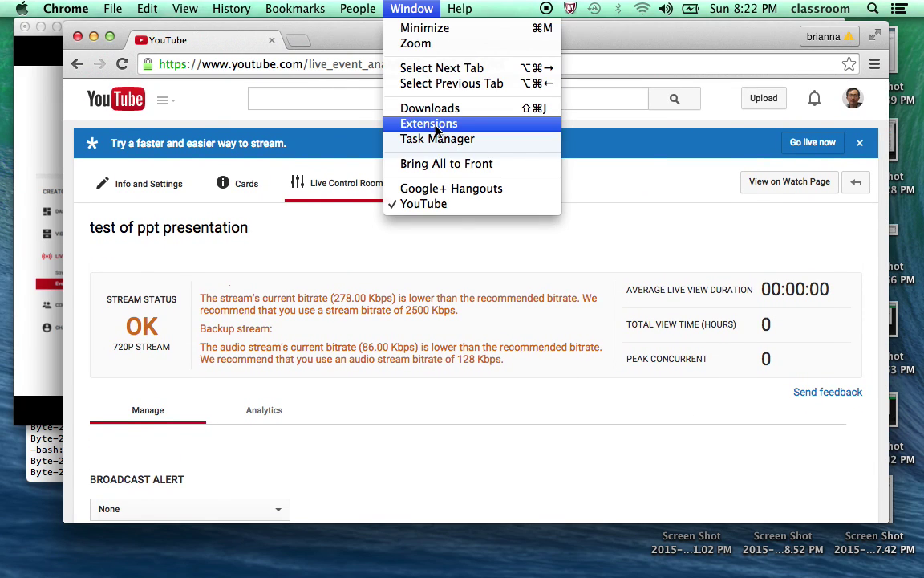
left_click(440, 188)
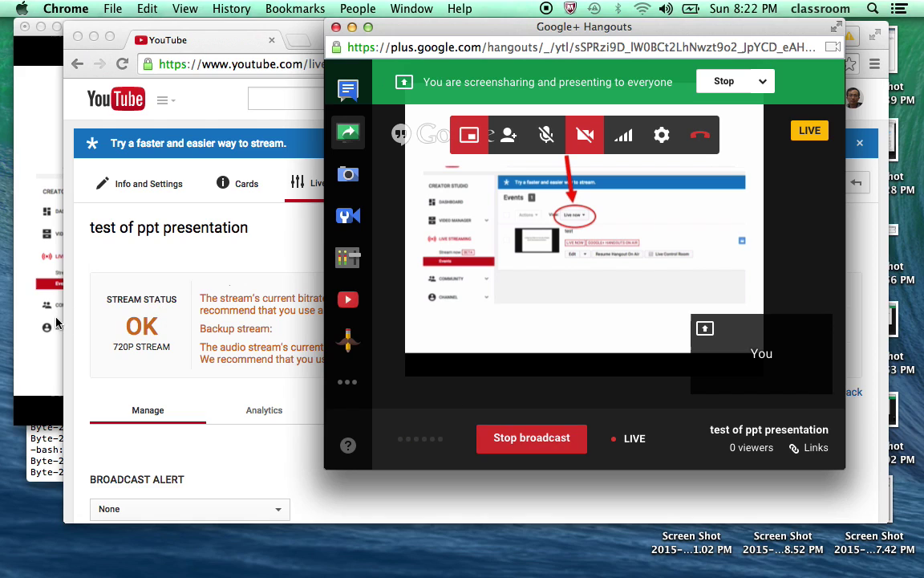
left_click(35, 351)
left_click(36, 351)
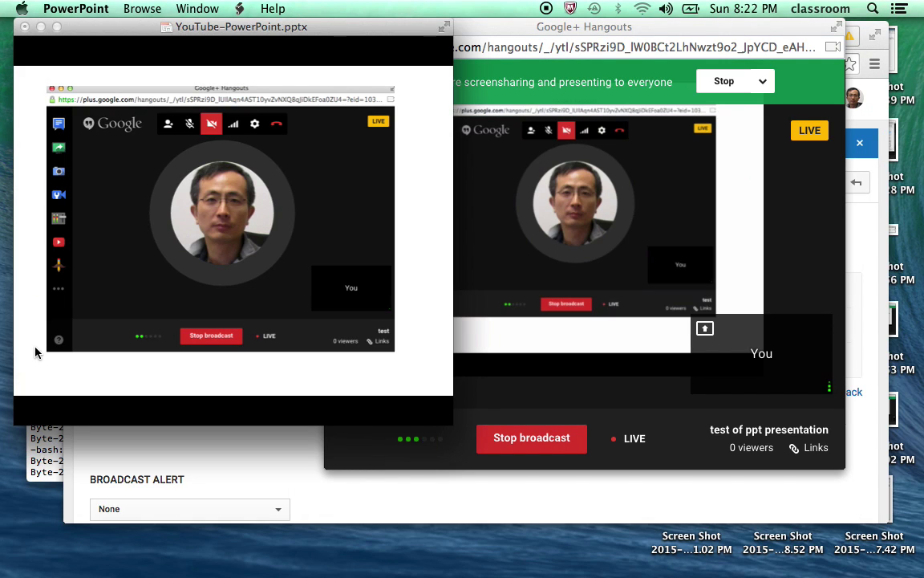
left_click(35, 351)
left_click(35, 351)
Stop the live broadcast, dismiss the terminated notice, and return to YouTube's Live Control Room.
left_click(598, 401)
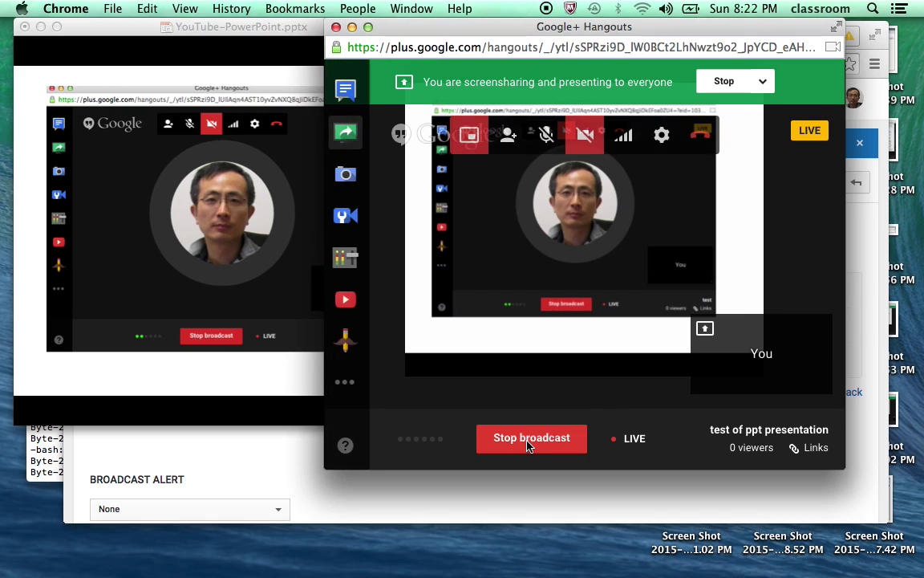
left_click(528, 446)
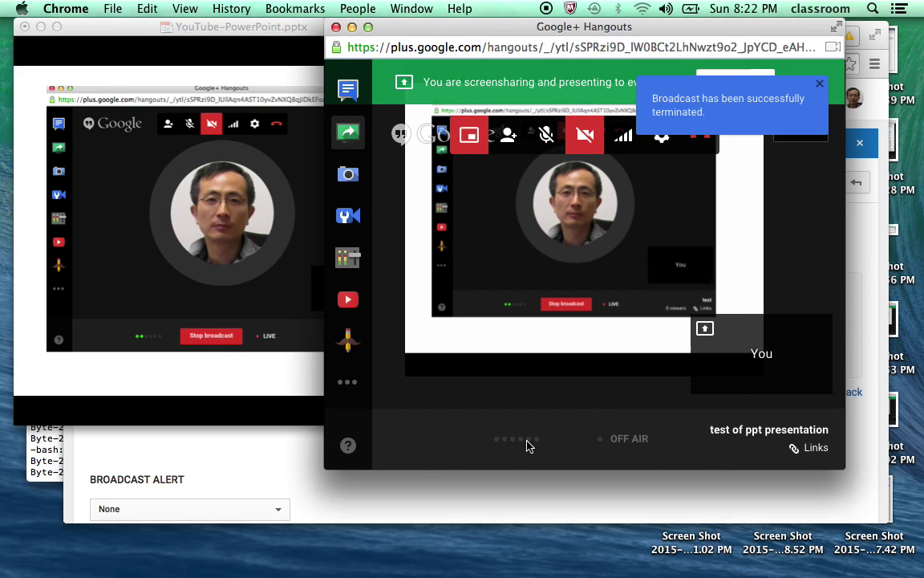
left_click(820, 84)
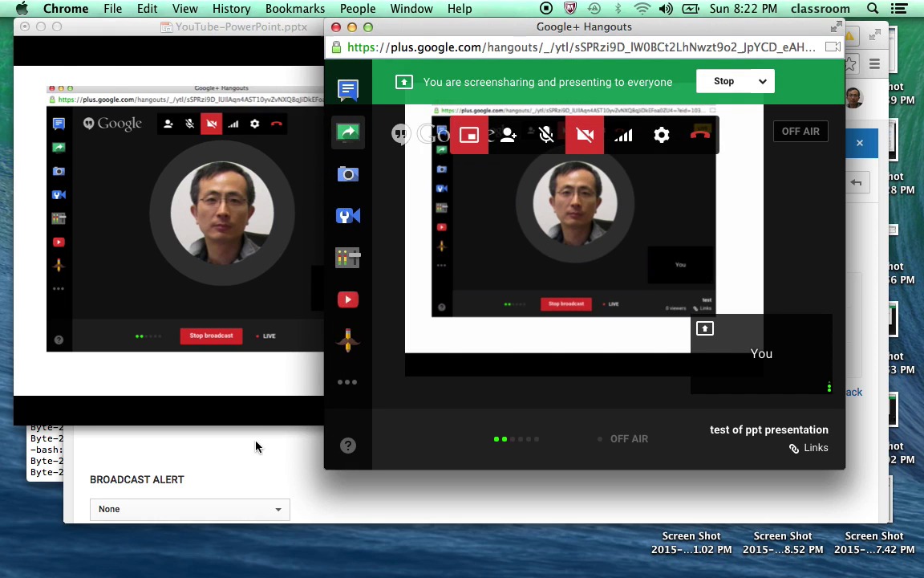
left_click(239, 476)
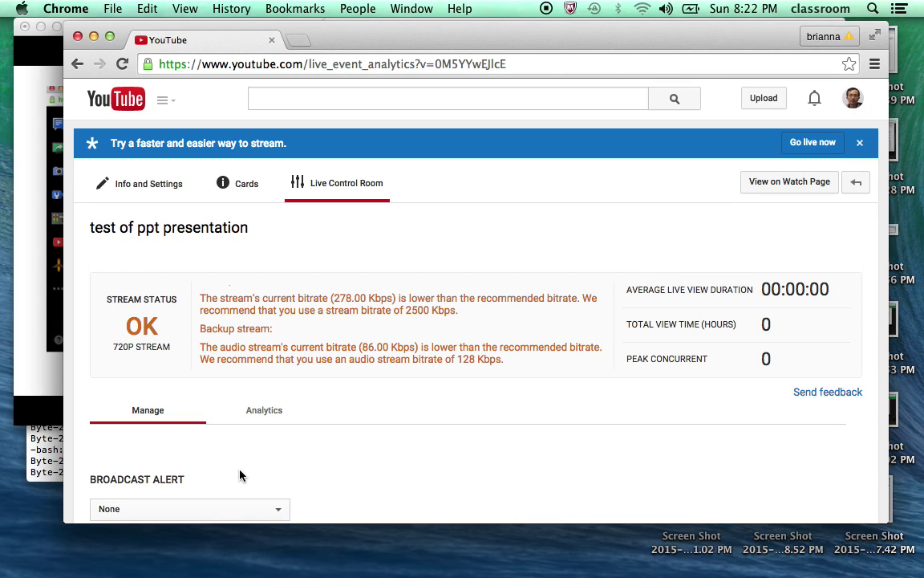
Reload the control room, dismiss the banner, and go via My Channel to Video Manager.
left_click(124, 66)
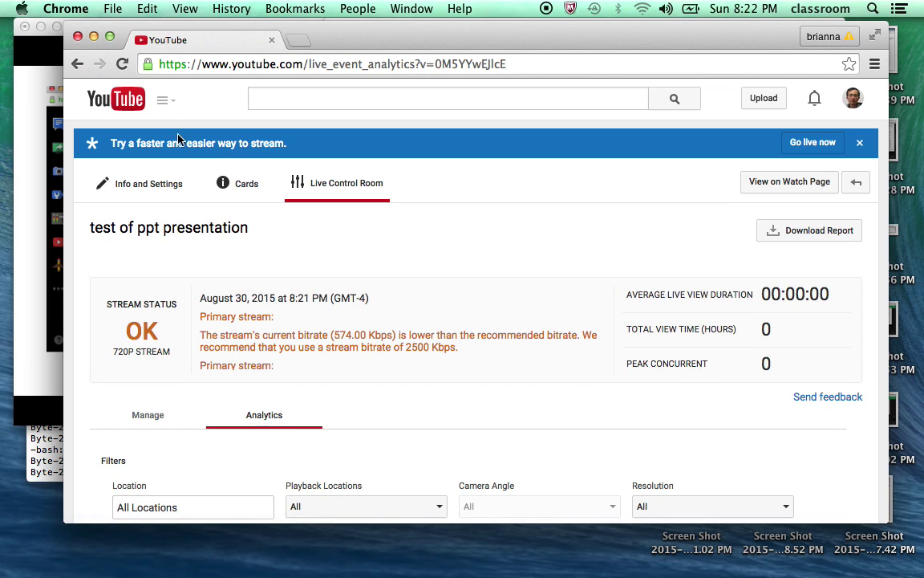
left_click(859, 143)
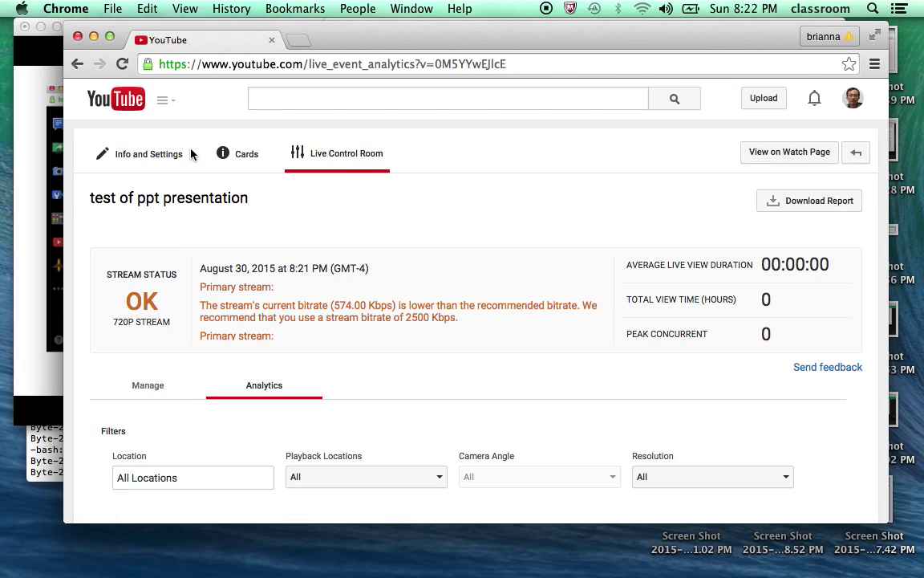
left_click(165, 101)
left_click(142, 175)
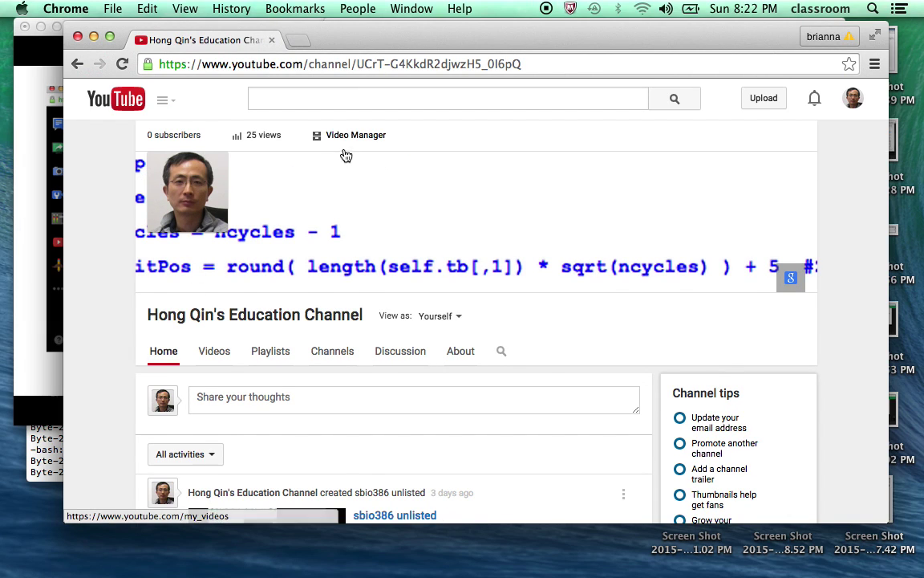
left_click(350, 137)
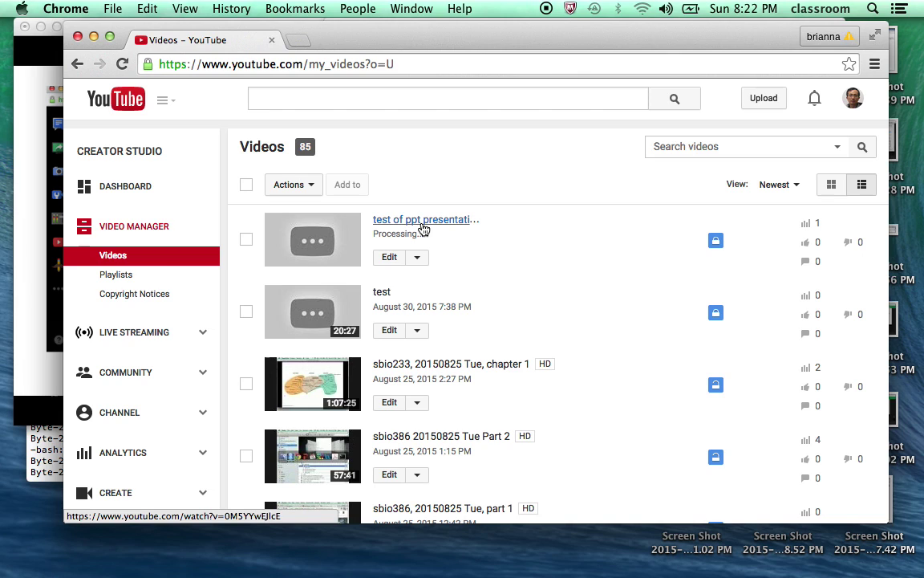
Open 'test of ppt presentation' from Video Manager and scrub its playback forward to 1:07.
left_click(422, 225)
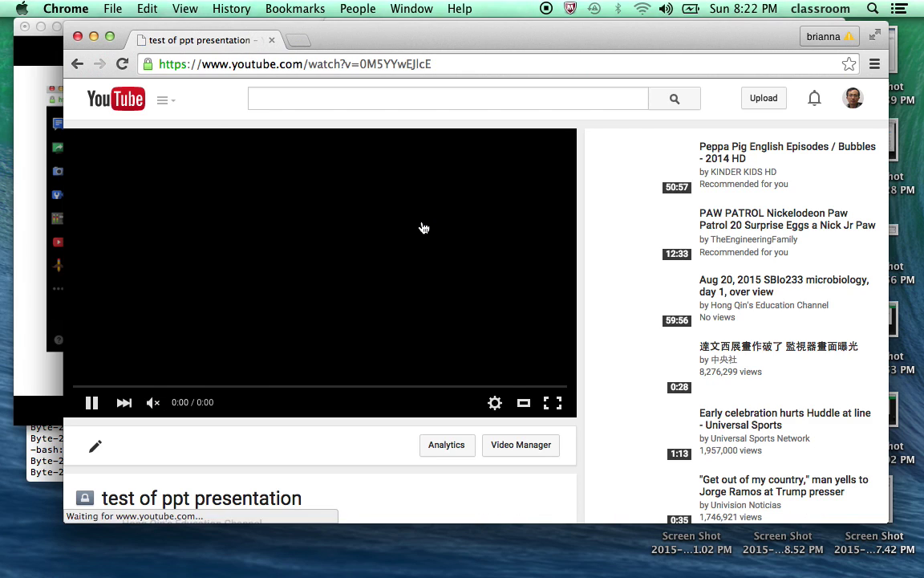
scroll(260, 286, "down", 3)
scroll(260, 287, "up", 2)
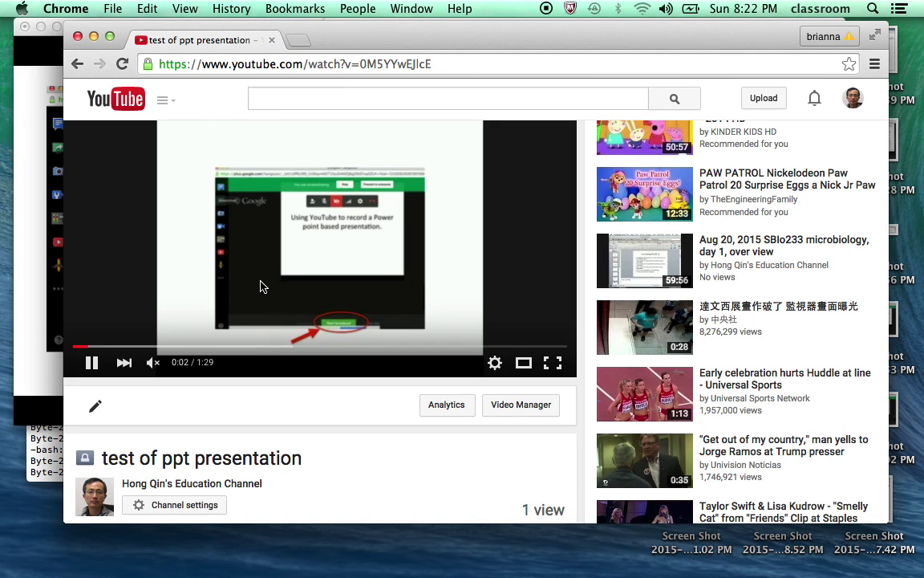
scroll(260, 286, "up", 1)
left_click(213, 389)
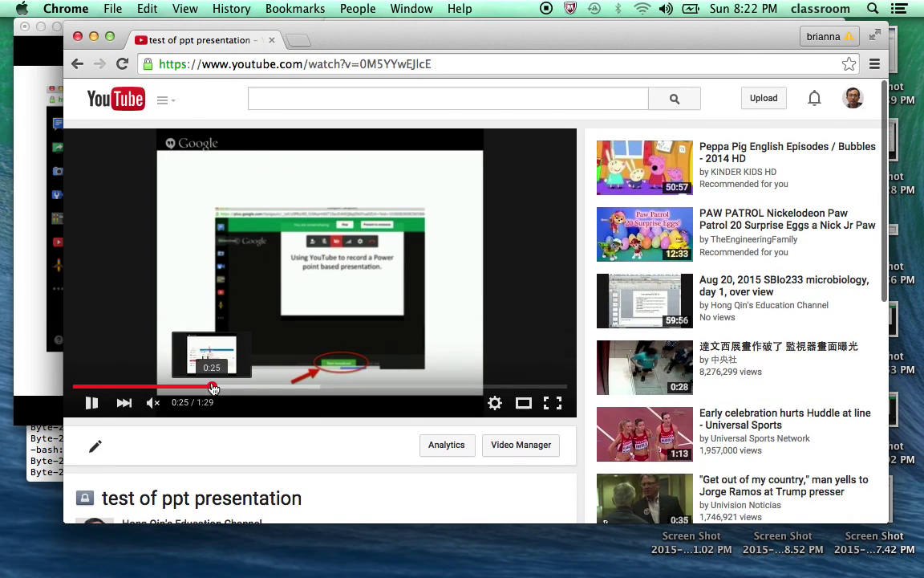
left_click_drag(212, 389, 446, 391)
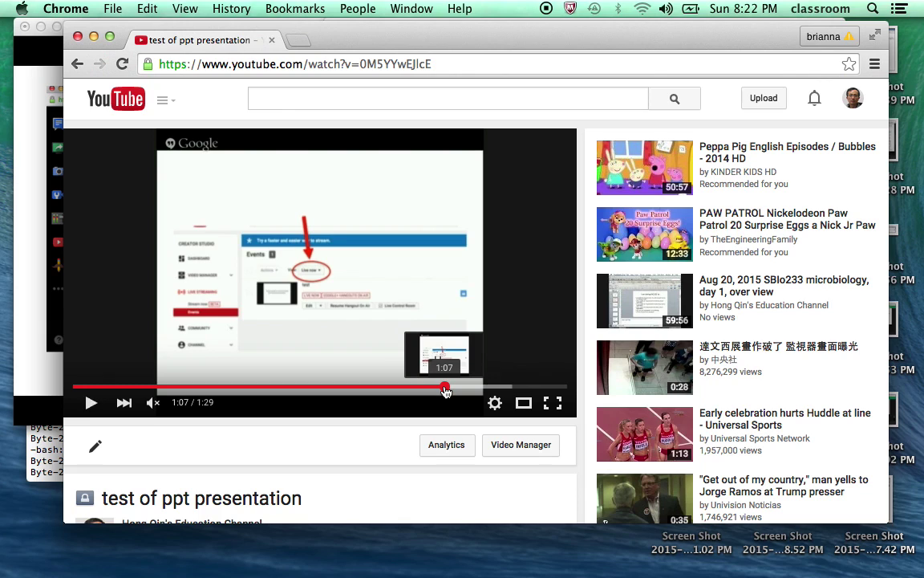
scroll(446, 391, "down", 4)
scroll(446, 391, "up", 1)
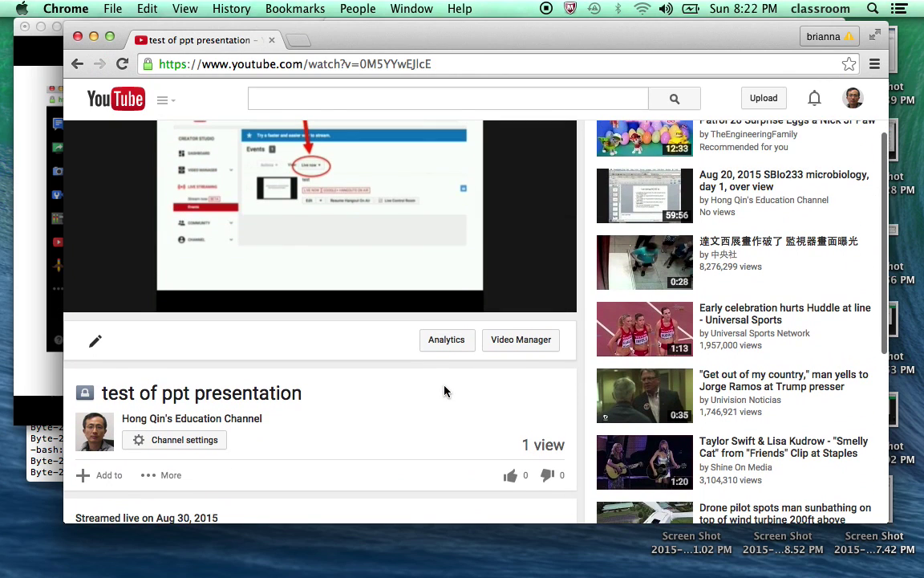
key("super+Tab")
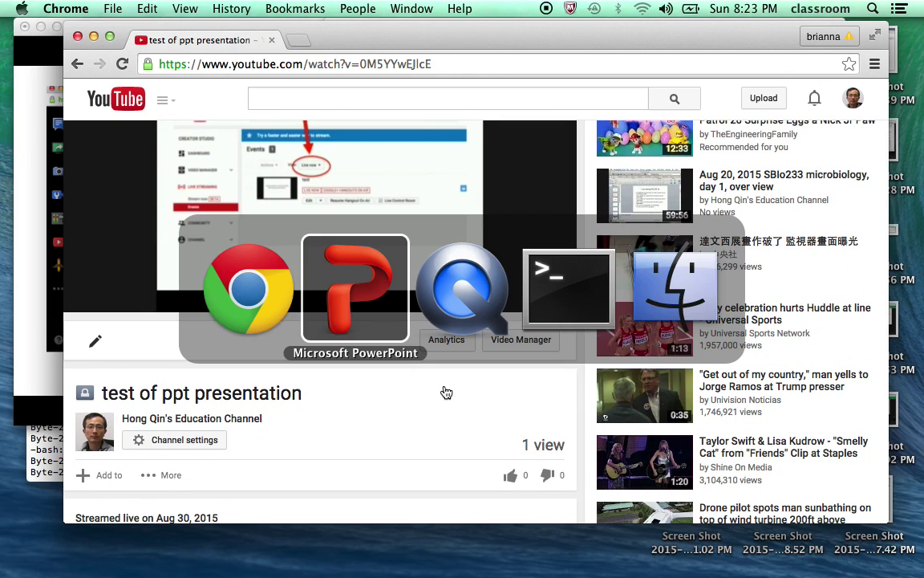